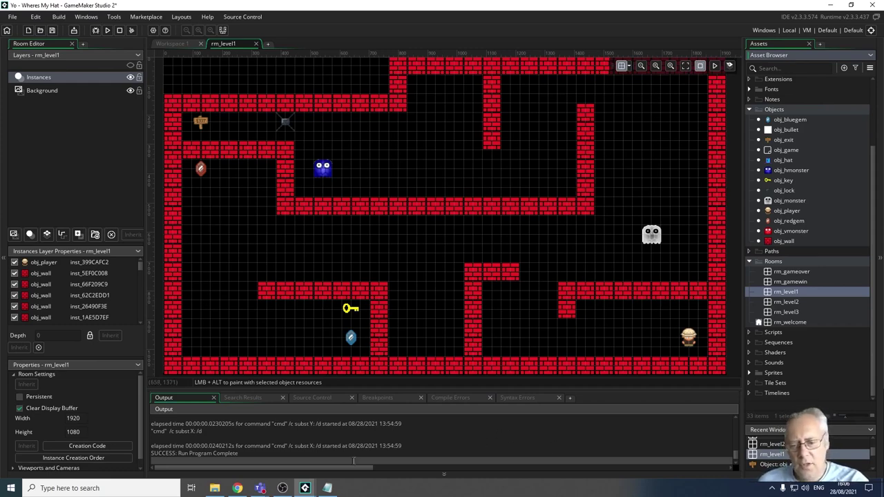
# Find the BeepBox and ChipTone web addresses in the notes window, then minimise it.
pyautogui.moveTo(328, 489)
pyautogui.click(329, 489)
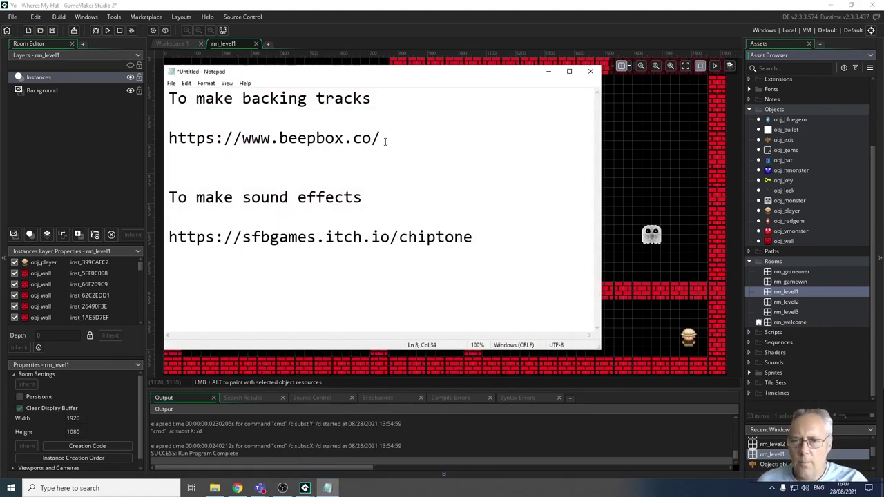
pyautogui.moveTo(380, 138); pyautogui.dragTo(168, 138)
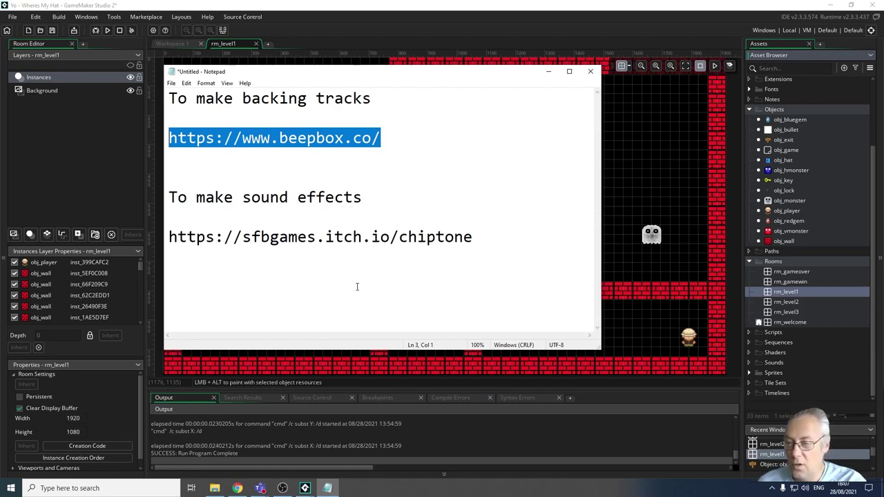
pyautogui.moveTo(479, 242); pyautogui.dragTo(175, 250)
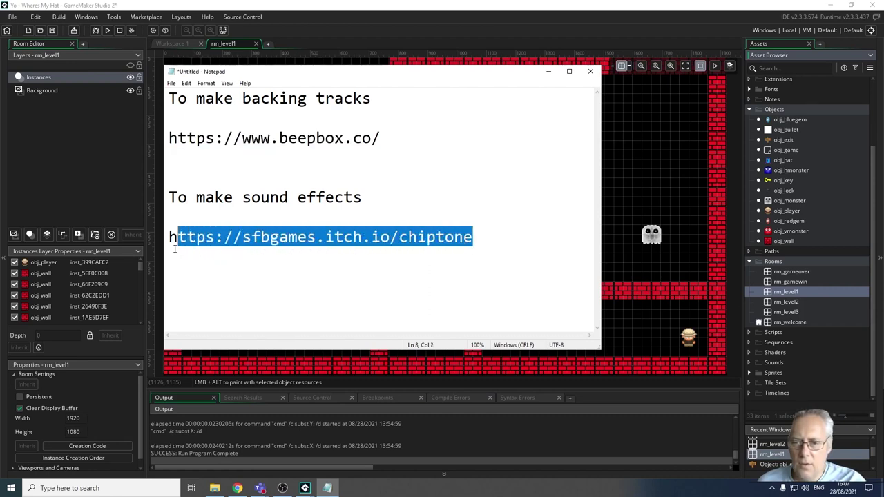
pyautogui.moveTo(473, 237); pyautogui.dragTo(169, 242)
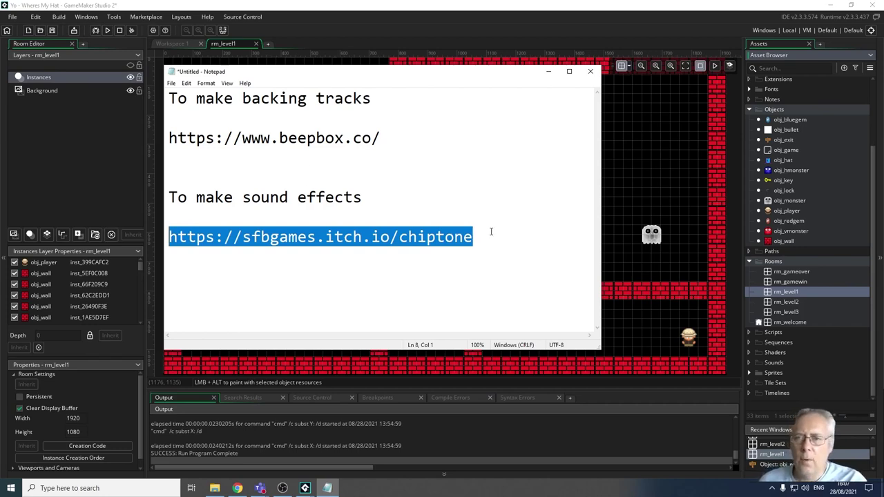
pyautogui.click(548, 71)
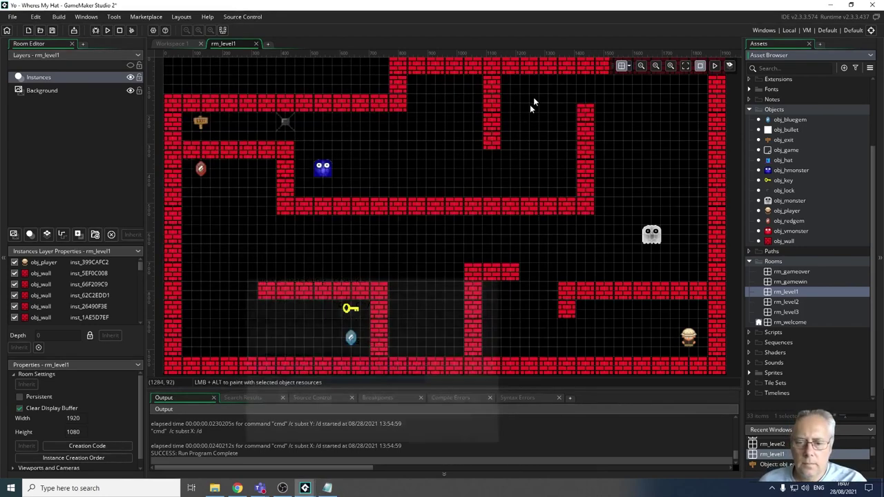
# Bring up the BeepBox song and inspect each channel's first pattern, ending on the drum channel.
pyautogui.click(238, 489)
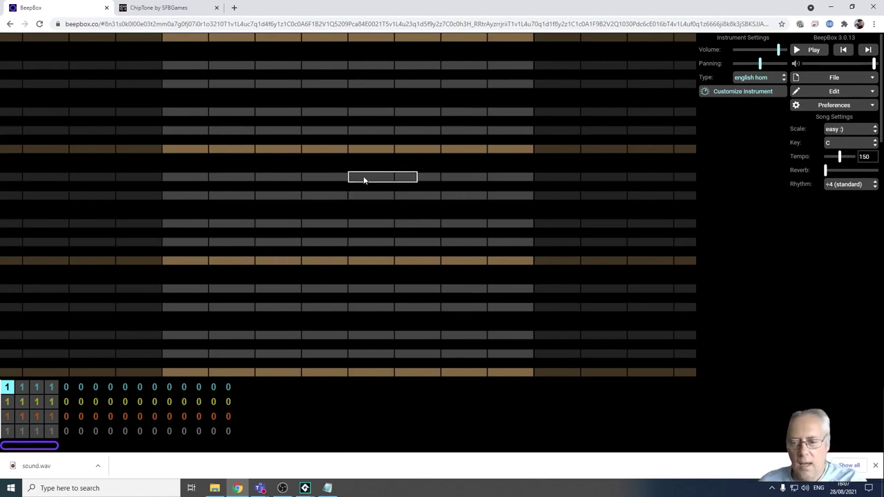
pyautogui.click(8, 432)
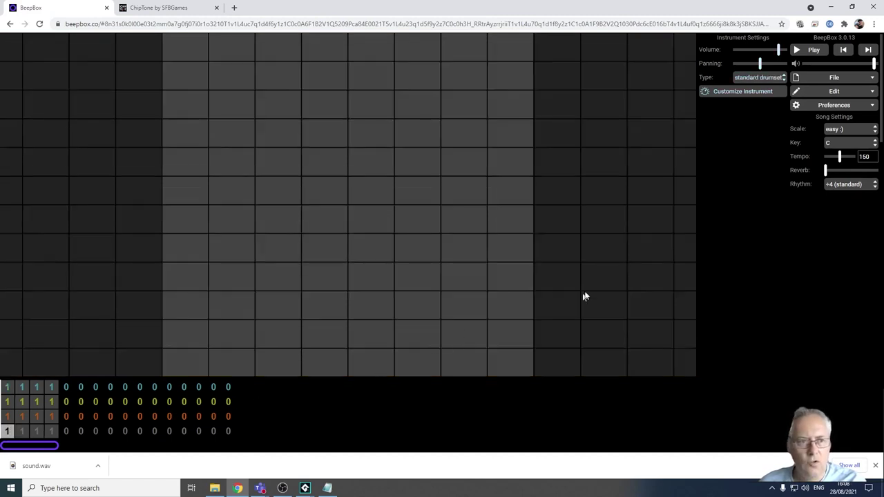
pyautogui.click(8, 417)
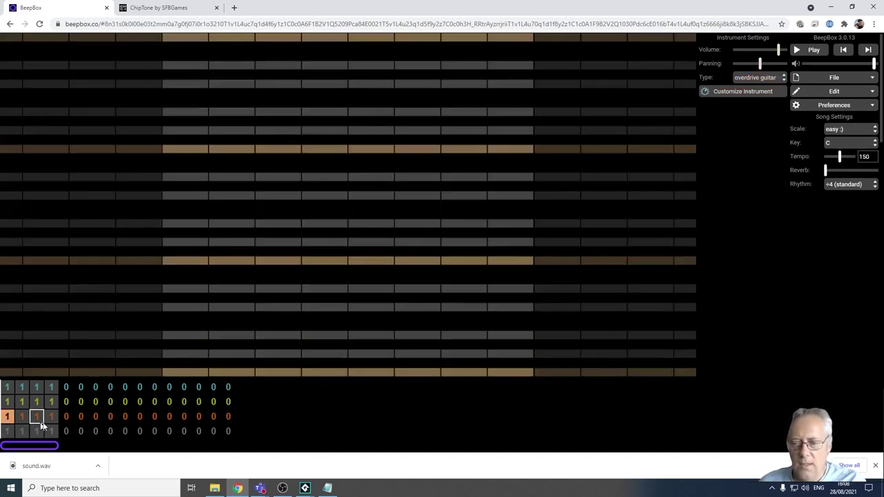
pyautogui.click(7, 402)
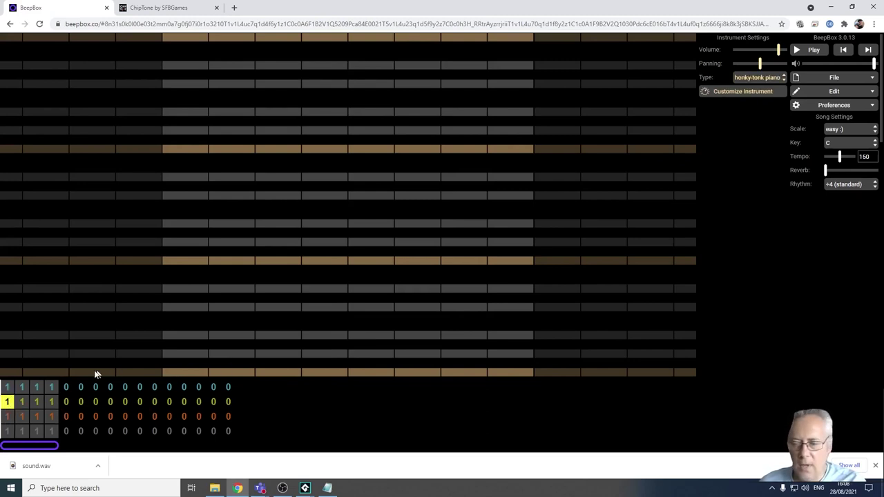
pyautogui.click(7, 387)
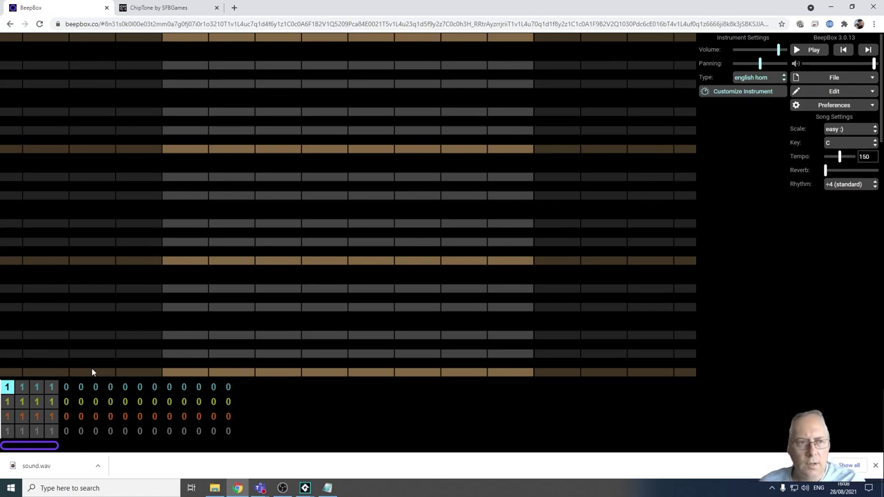
pyautogui.click(10, 431)
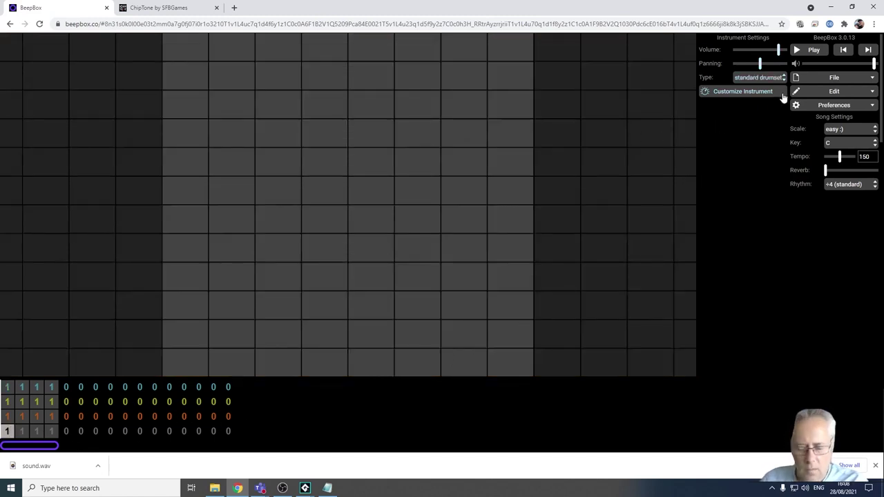
pyautogui.click(781, 82)
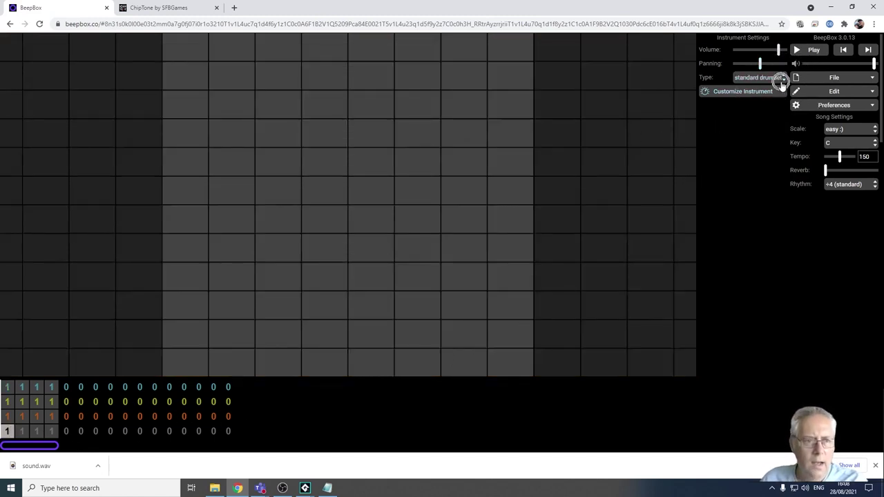
pyautogui.click(781, 83)
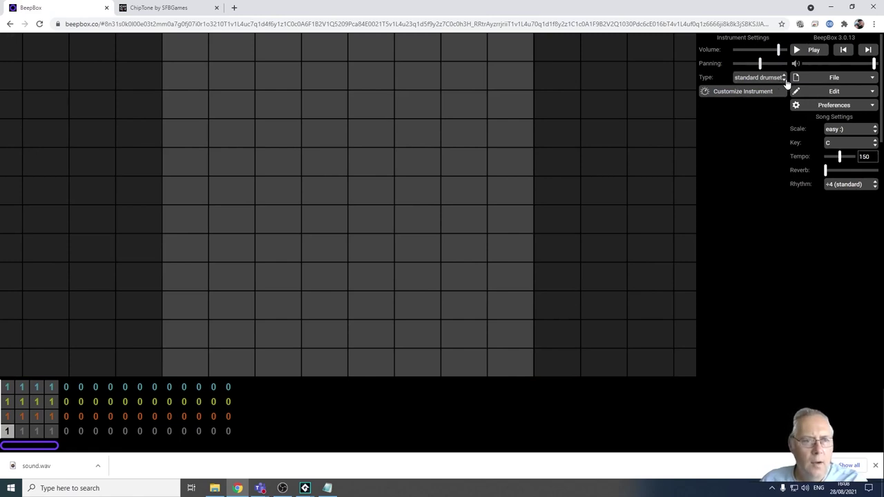
pyautogui.click(784, 81)
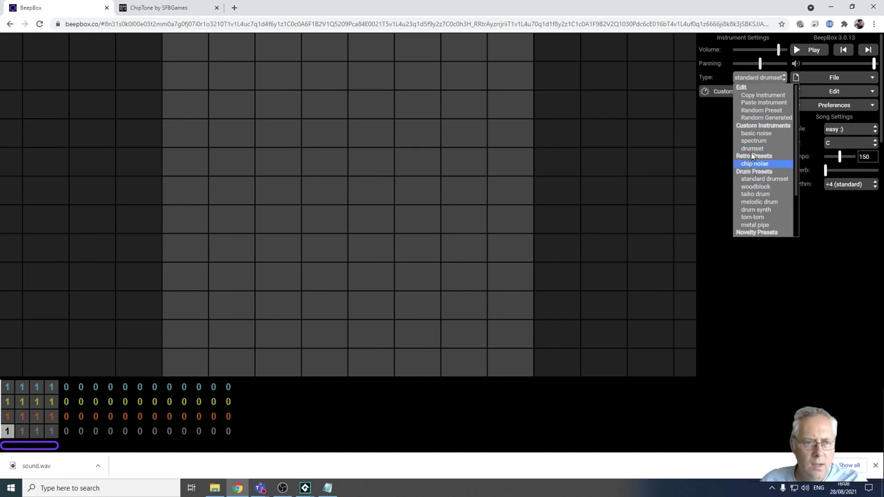
pyautogui.scroll(-3, 776, 208)
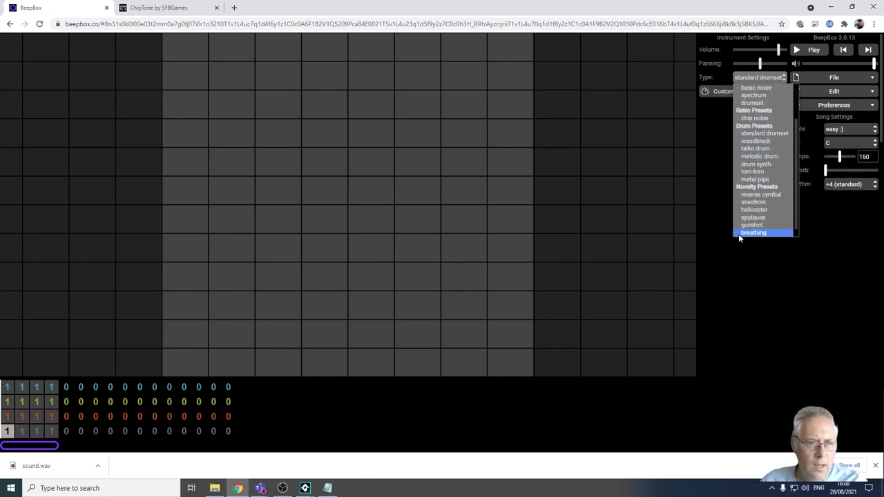
pyautogui.scroll(3, 781, 184)
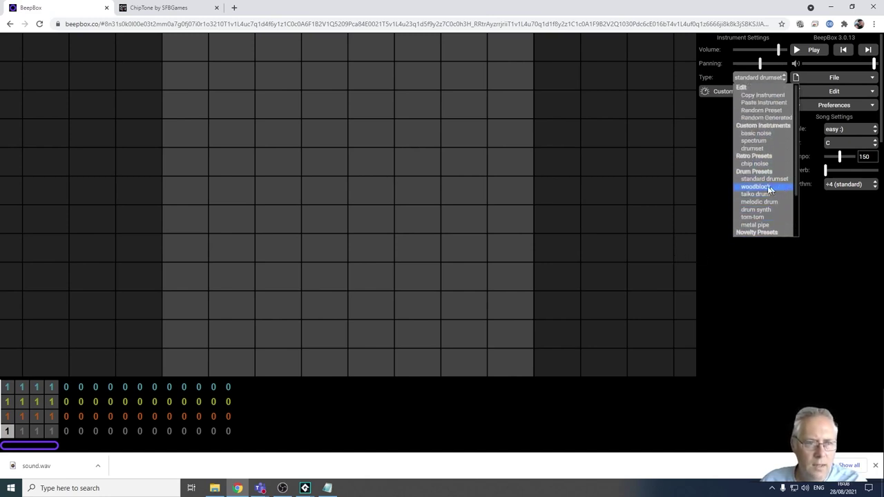
pyautogui.scroll(-3, 752, 160)
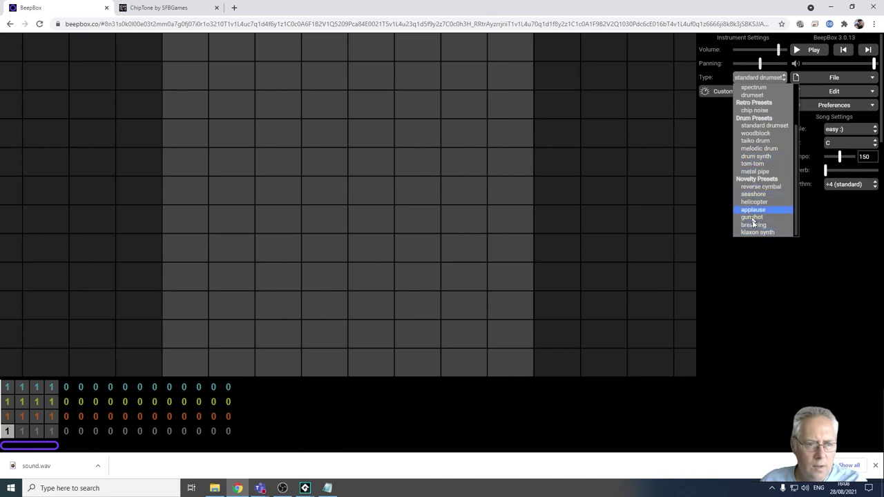
pyautogui.scroll(2, 760, 225)
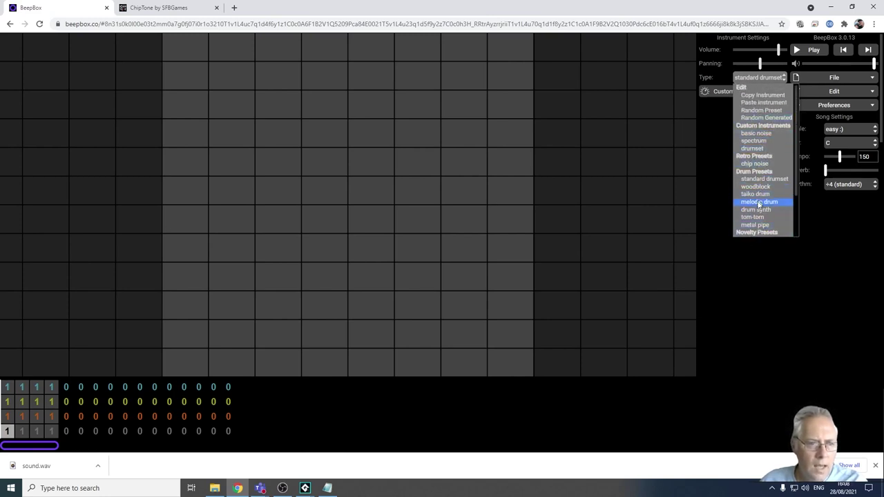
pyautogui.click(768, 180)
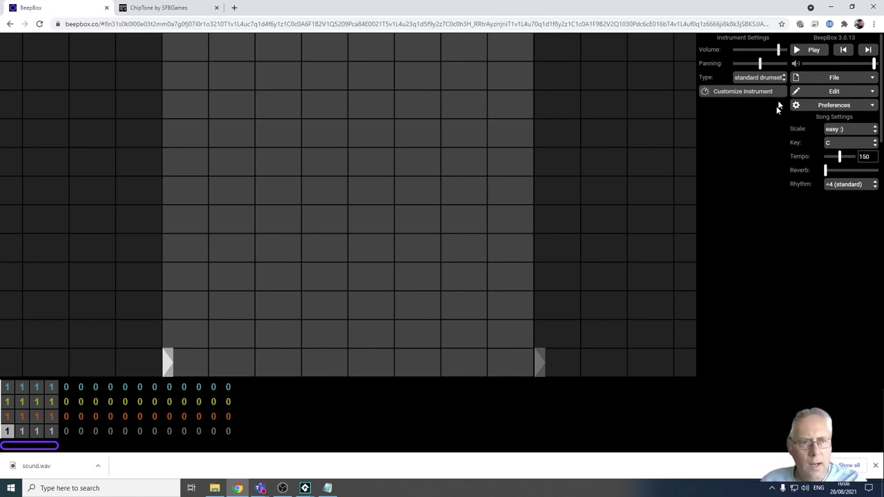
# Start playback, lengthen the first bottom-row drum hit and clear the extra short hits.
pyautogui.click(805, 52)
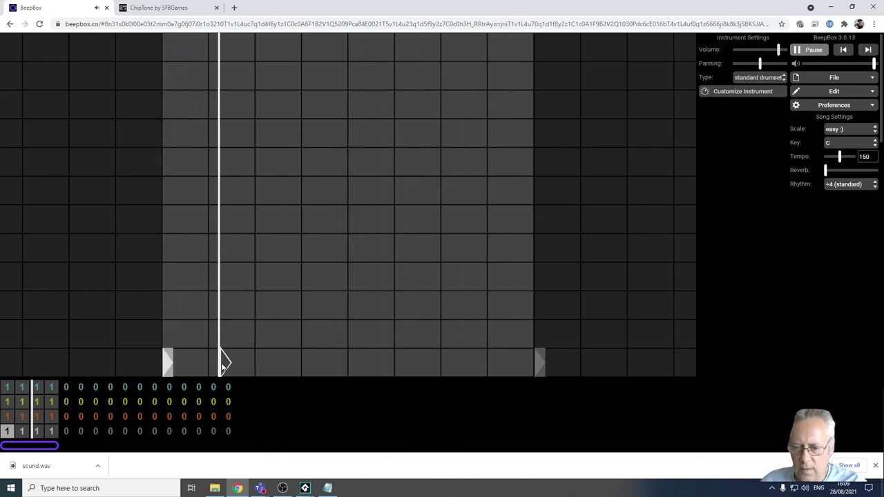
pyautogui.click(214, 306)
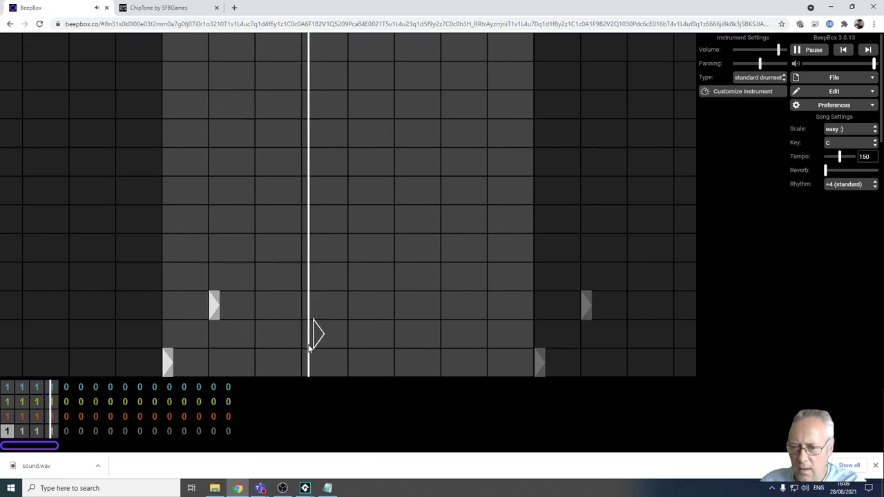
pyautogui.click(261, 363)
pyautogui.click(272, 363)
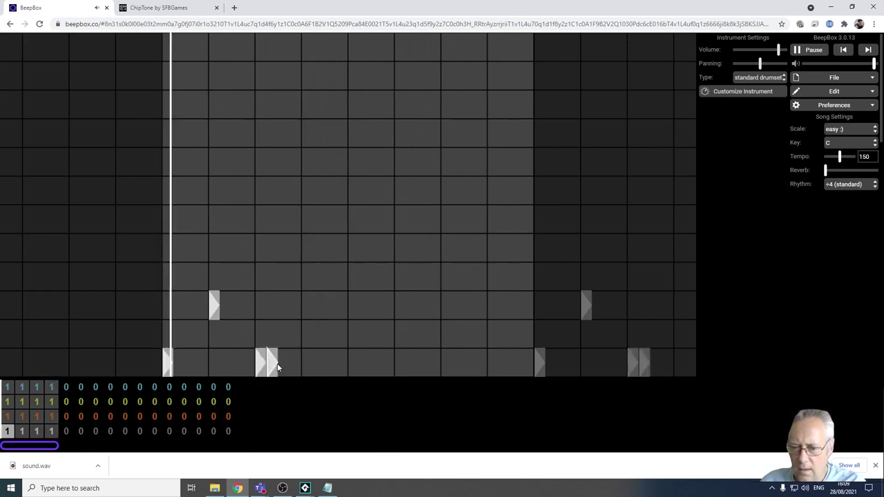
pyautogui.click(283, 363)
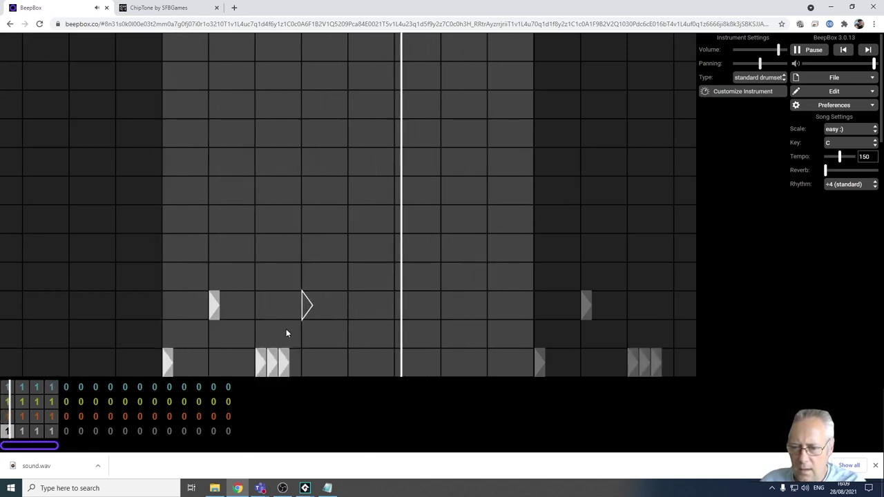
pyautogui.click(282, 364)
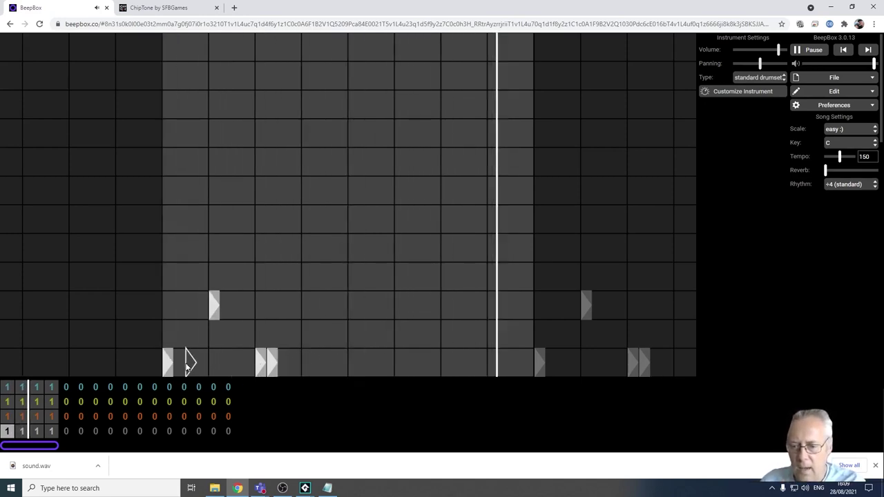
pyautogui.moveTo(172, 364); pyautogui.dragTo(185, 364)
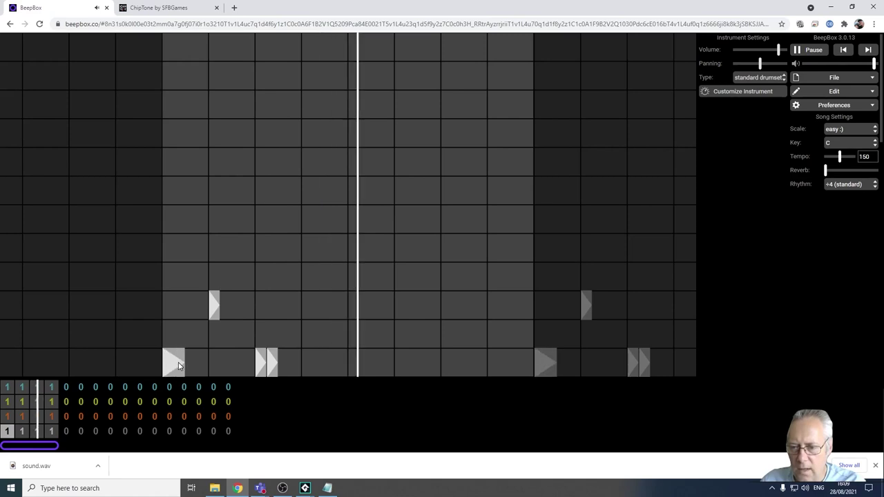
pyautogui.click(262, 364)
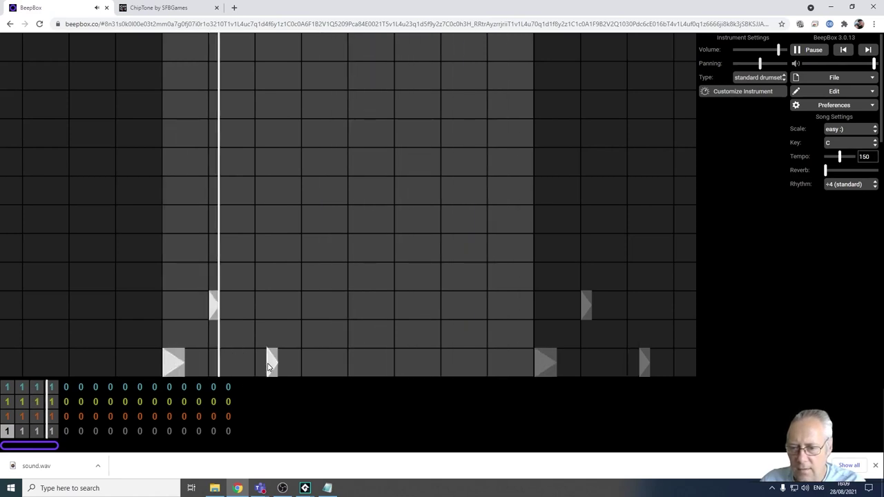
pyautogui.click(271, 364)
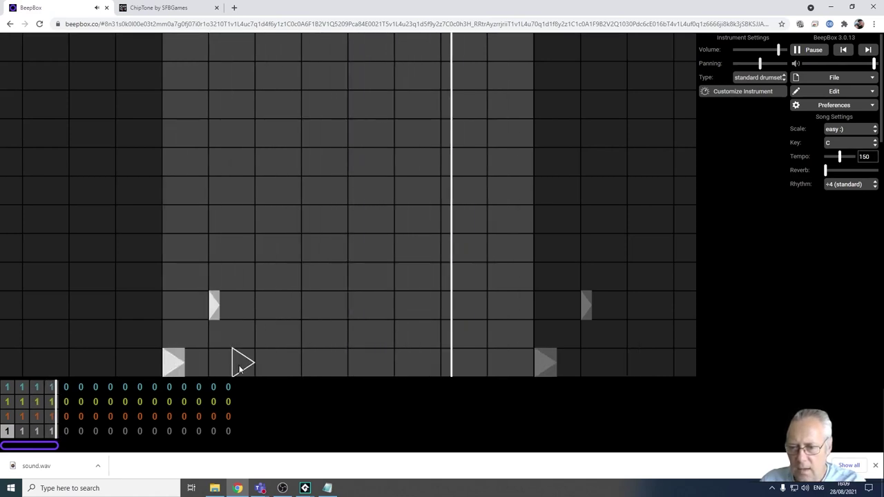
# Add seven more kick hits spread along the drum pattern's bottom row.
pyautogui.click(262, 364)
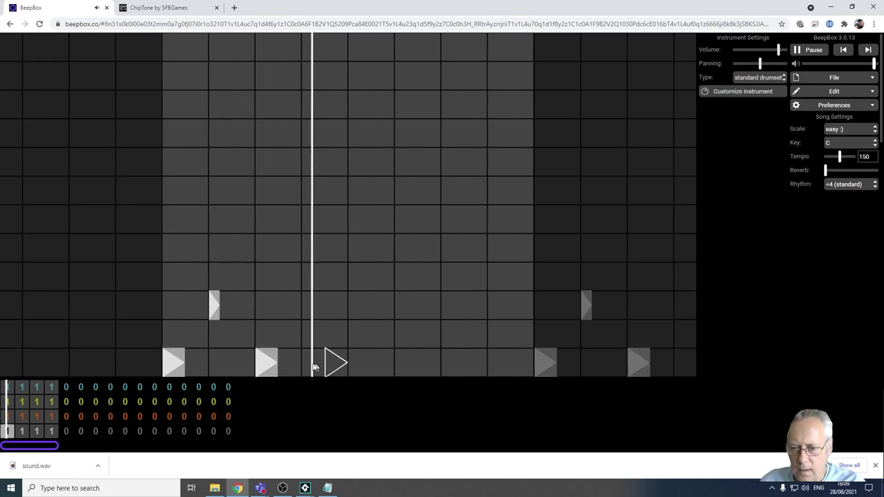
pyautogui.click(291, 364)
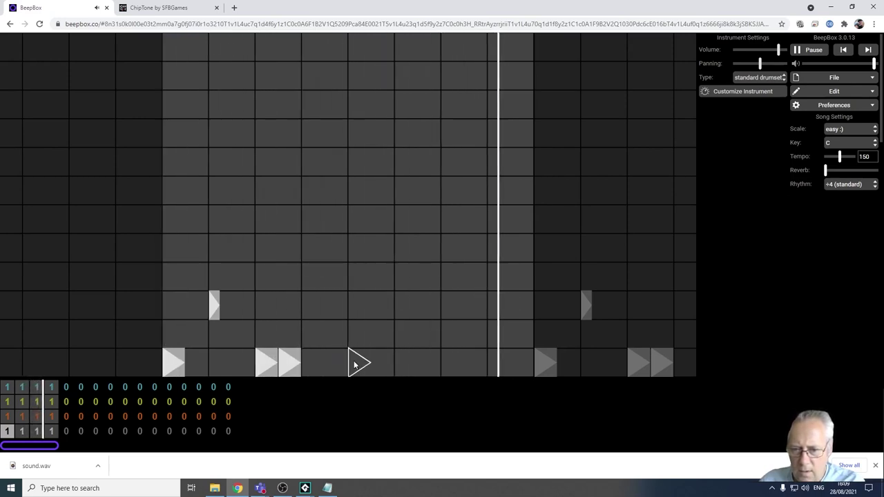
pyautogui.click(403, 364)
pyautogui.click(356, 362)
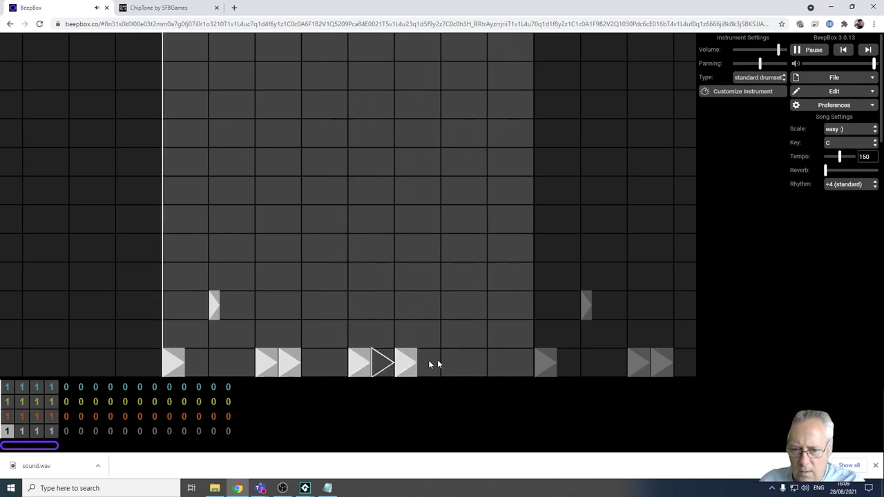
pyautogui.click(494, 360)
pyautogui.click(518, 362)
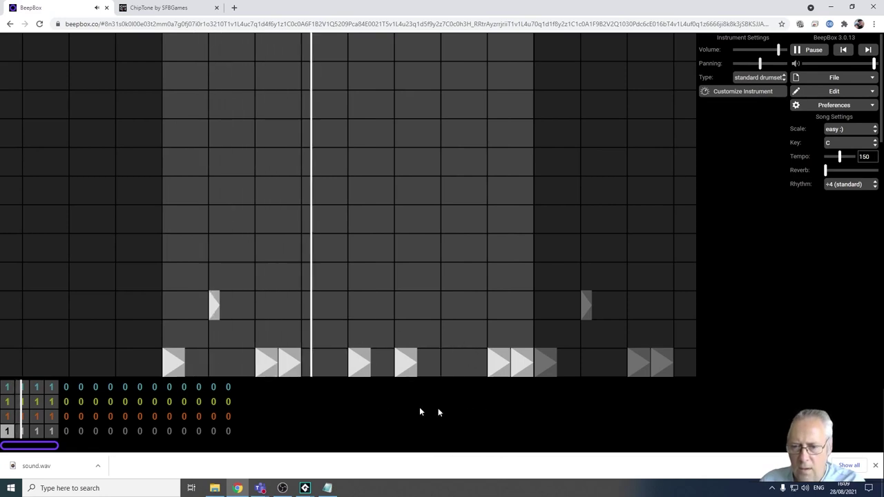
pyautogui.click(451, 364)
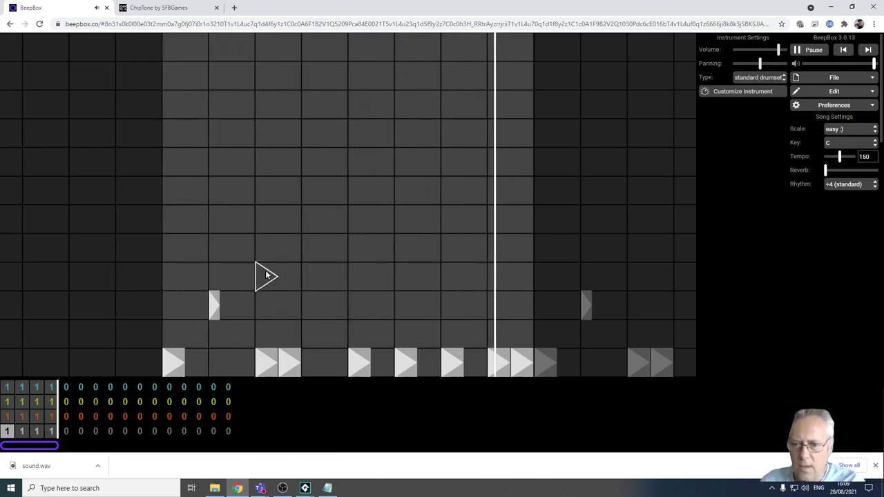
# Add two hits on an upper drum row and four on a higher row, then select the overdrive guitar pattern.
pyautogui.click(316, 251)
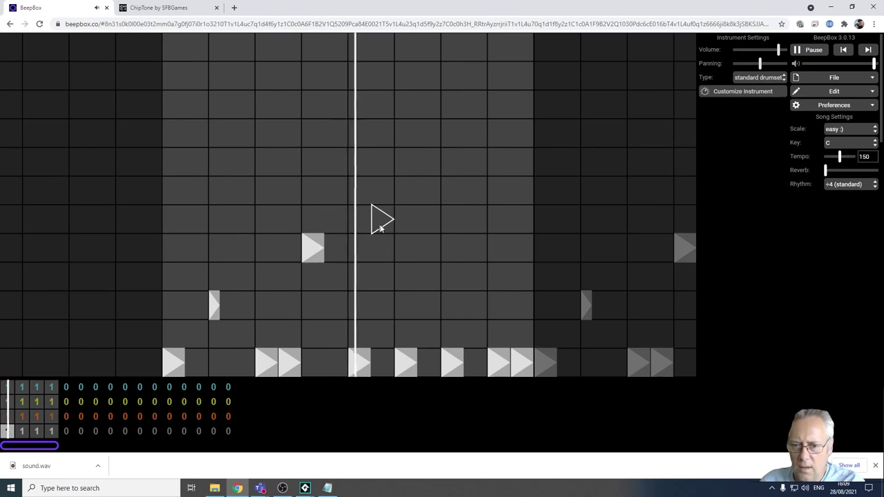
pyautogui.click(337, 248)
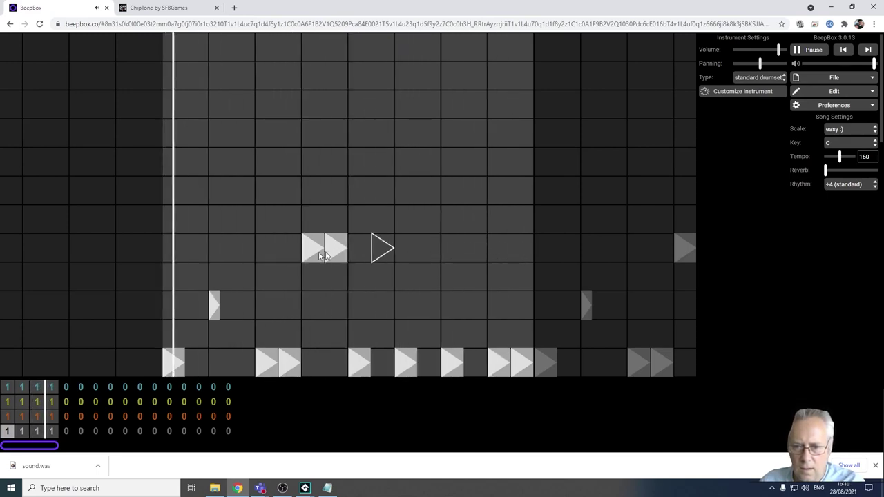
pyautogui.click(196, 190)
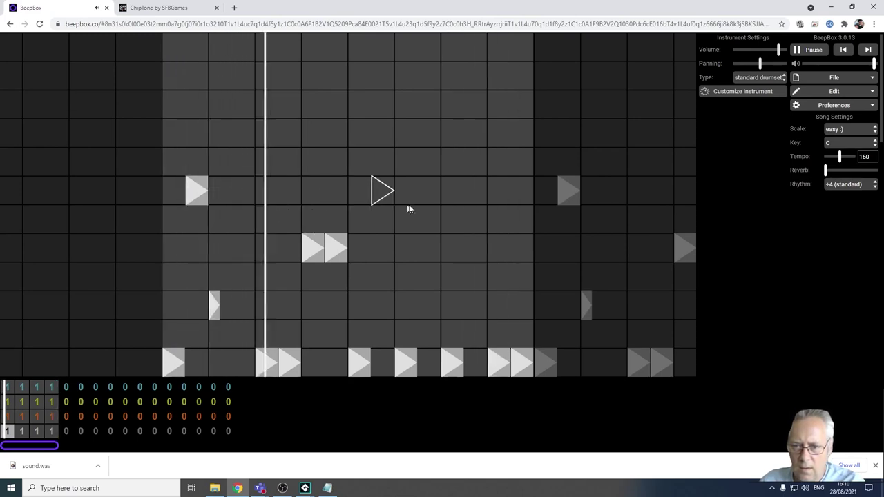
pyautogui.click(383, 201)
pyautogui.click(428, 197)
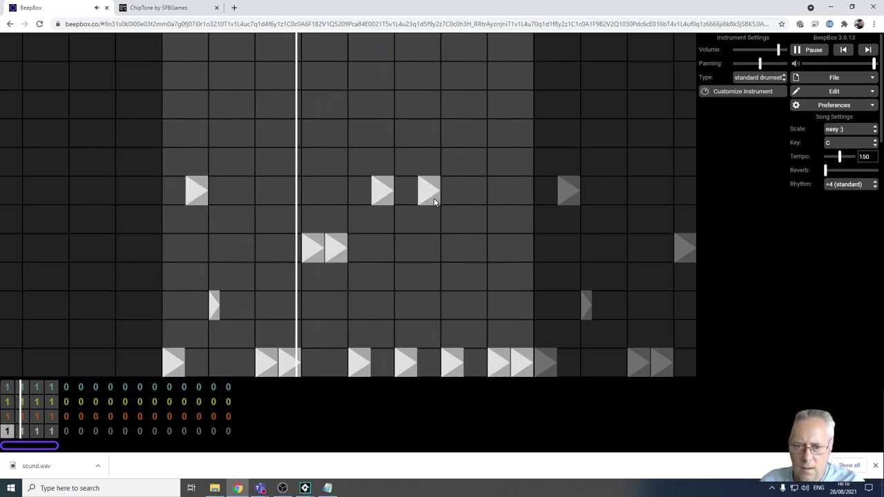
pyautogui.click(474, 197)
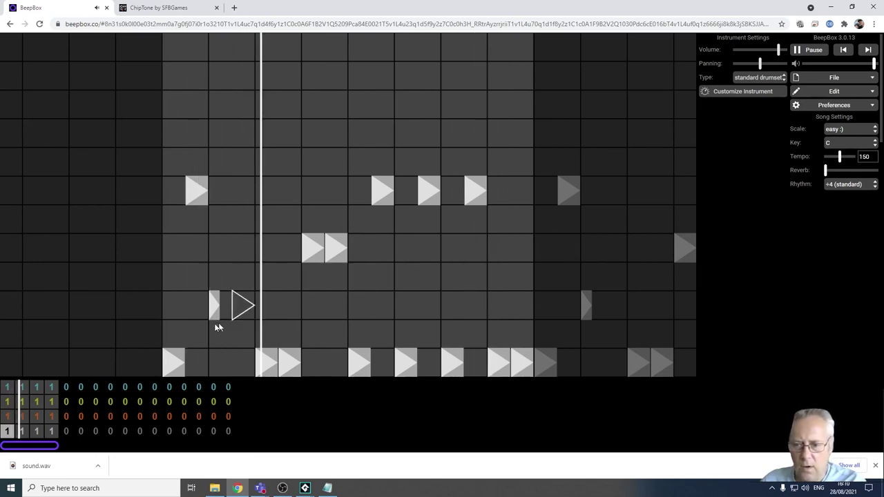
pyautogui.click(6, 416)
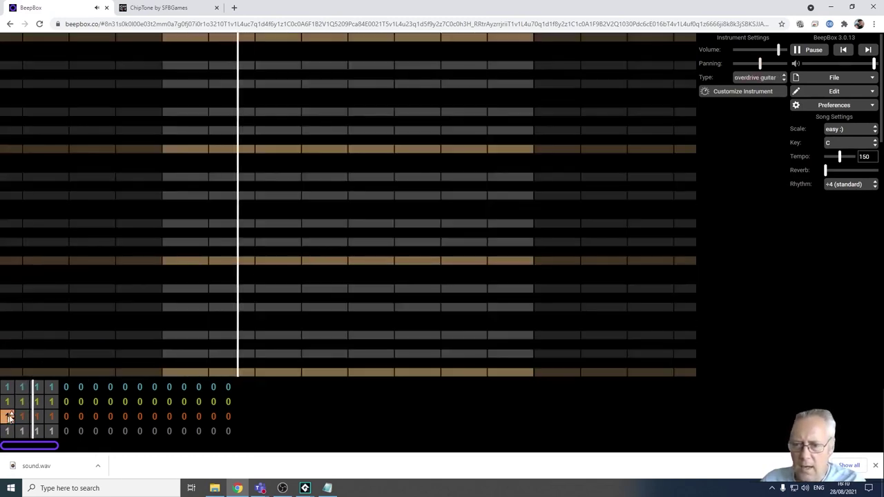
# Keep overdrive guitar and place five notes on varied pitch rows, the first lasting two beats.
pyautogui.click(781, 78)
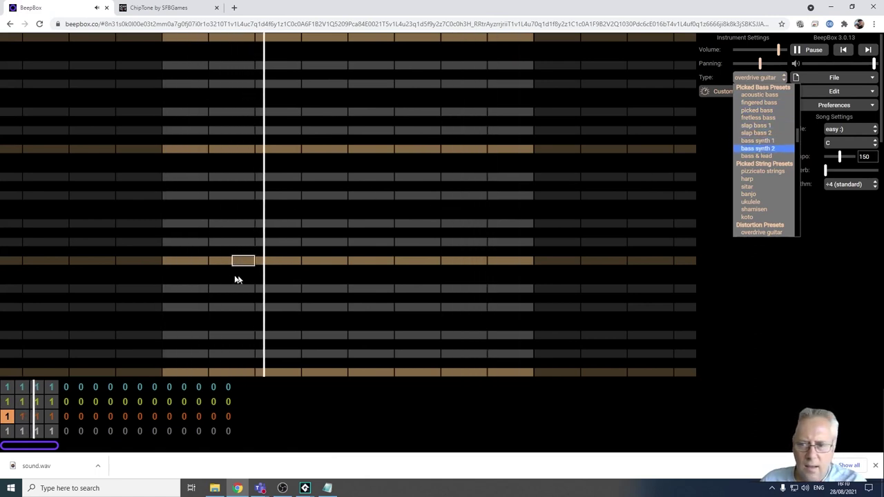
pyautogui.click(193, 306)
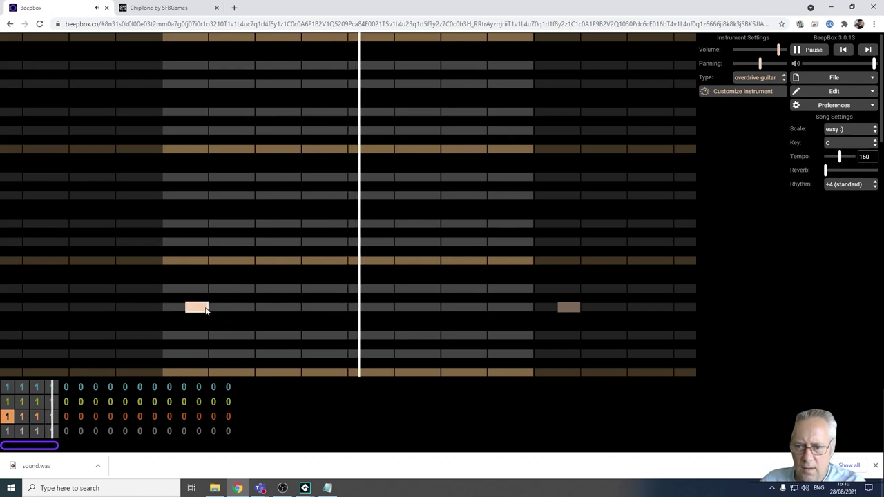
pyautogui.click(228, 307)
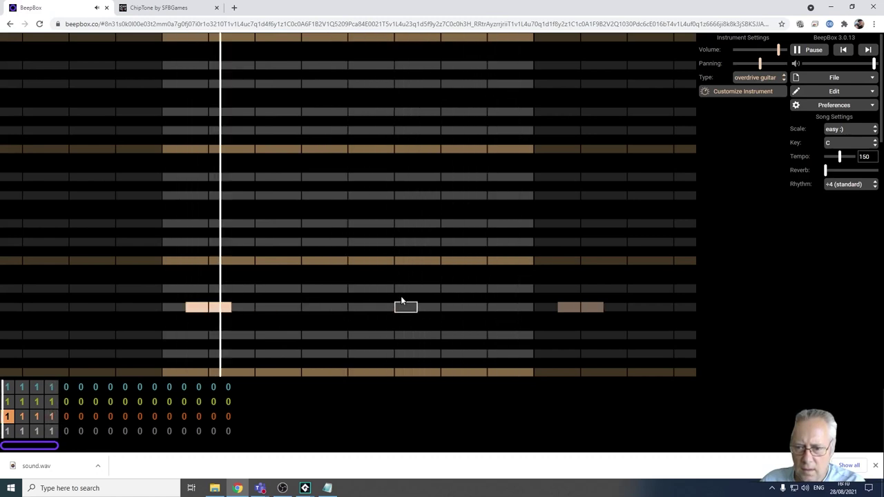
pyautogui.click(376, 260)
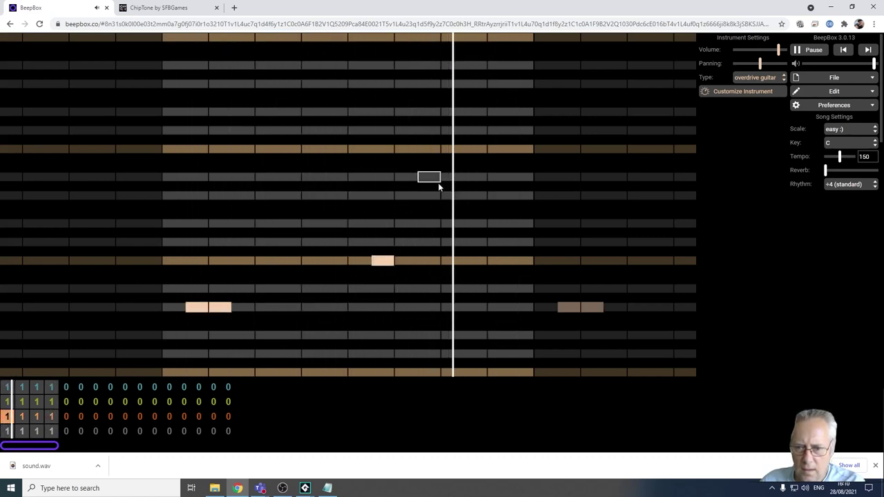
pyautogui.click(338, 177)
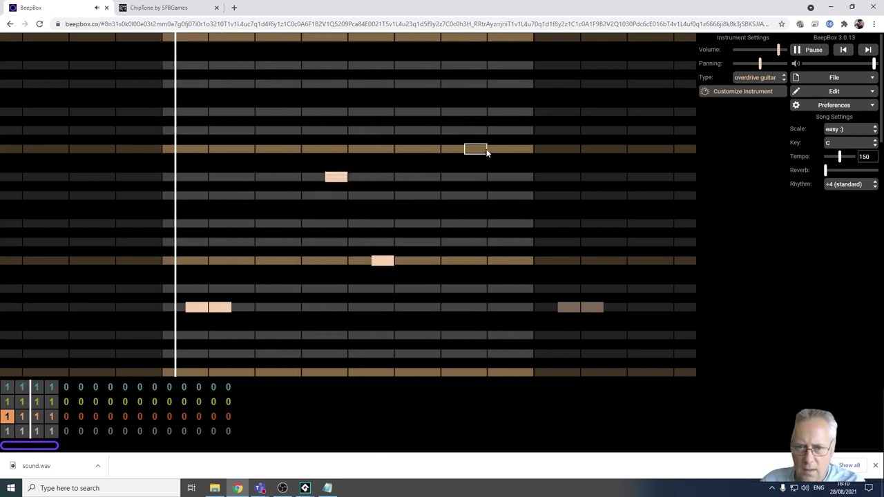
pyautogui.click(522, 179)
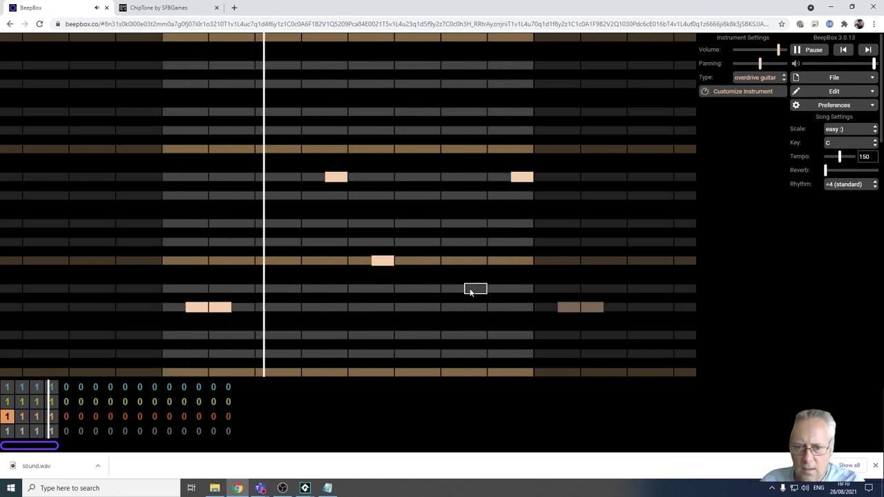
pyautogui.click(470, 289)
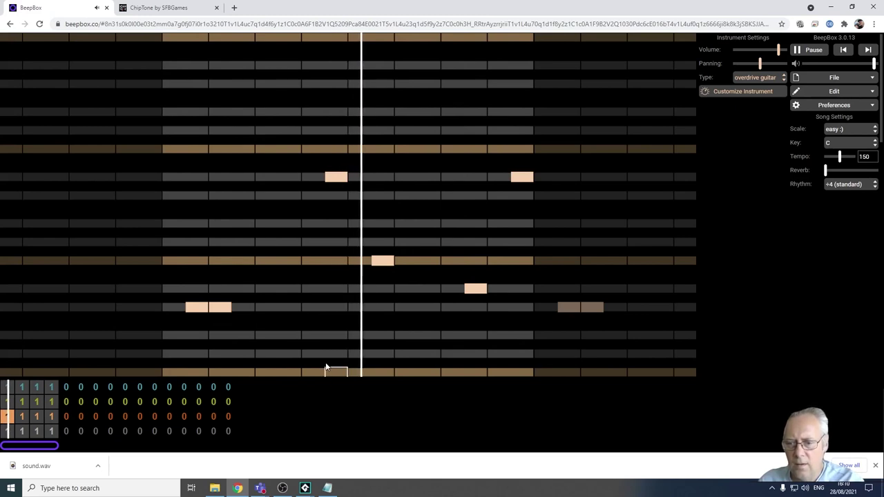
# Try banjo, then settle on acoustic bass as the melody channel's instrument.
pyautogui.click(782, 79)
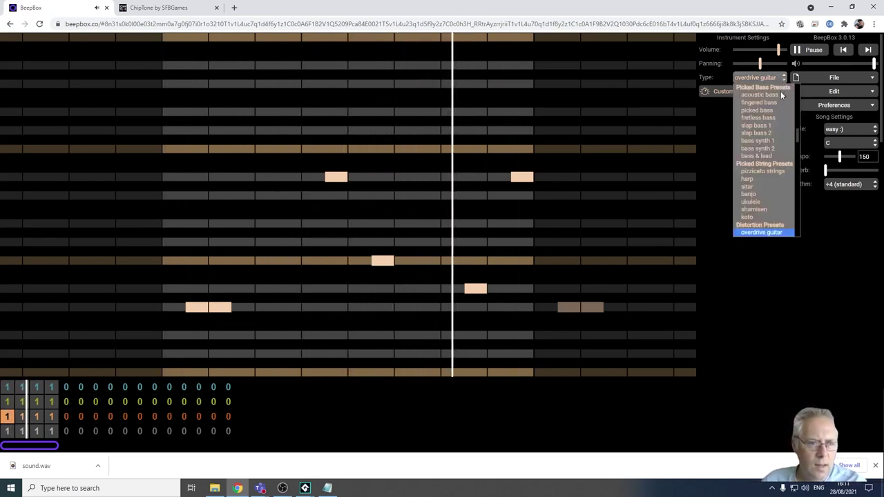
pyautogui.click(749, 195)
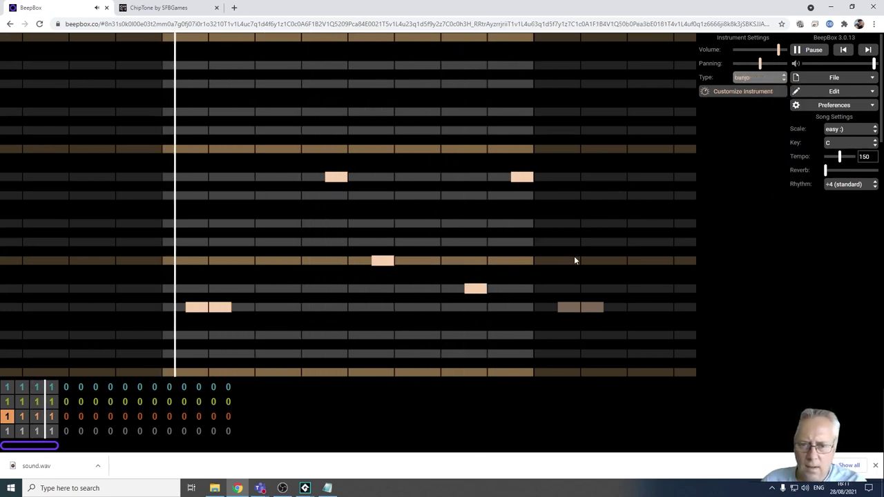
pyautogui.click(786, 80)
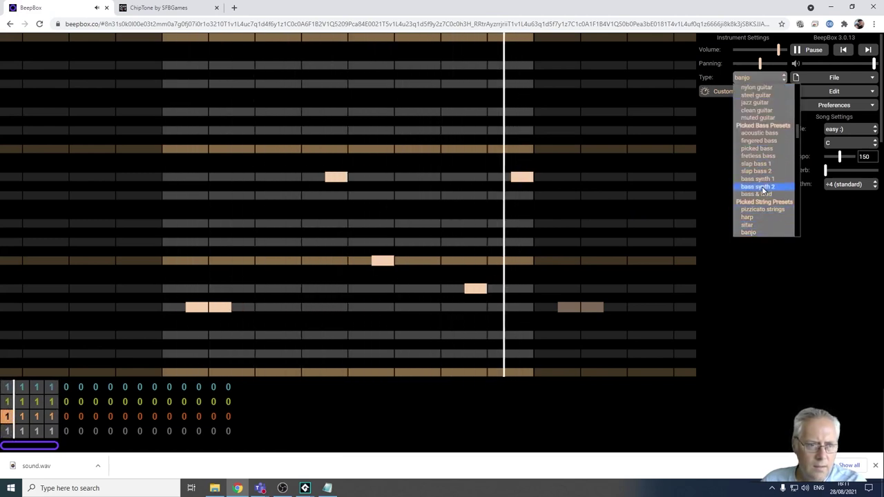
pyautogui.click(762, 134)
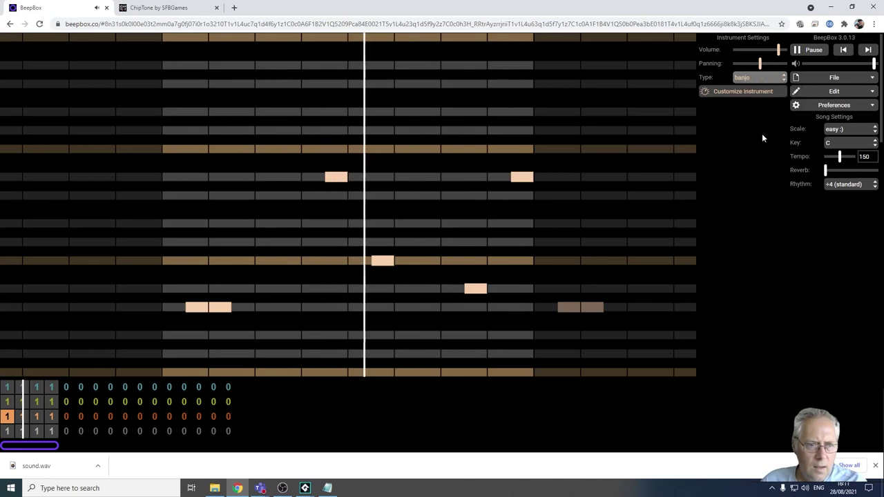
pyautogui.click(783, 79)
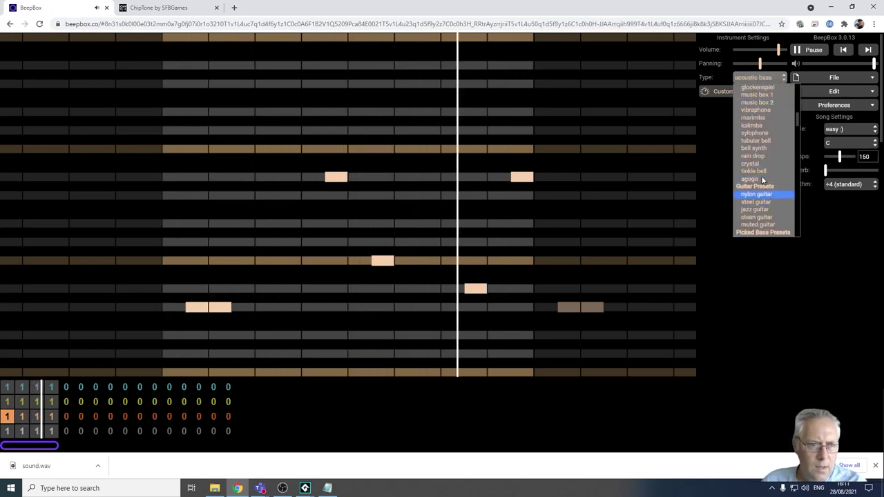
pyautogui.click(719, 208)
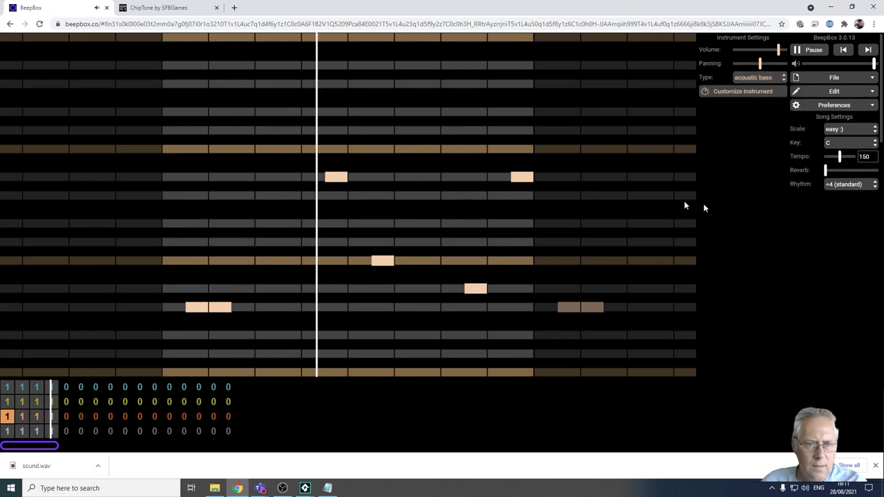
# Switch the second channel's instrument to FM twang.
pyautogui.click(7, 401)
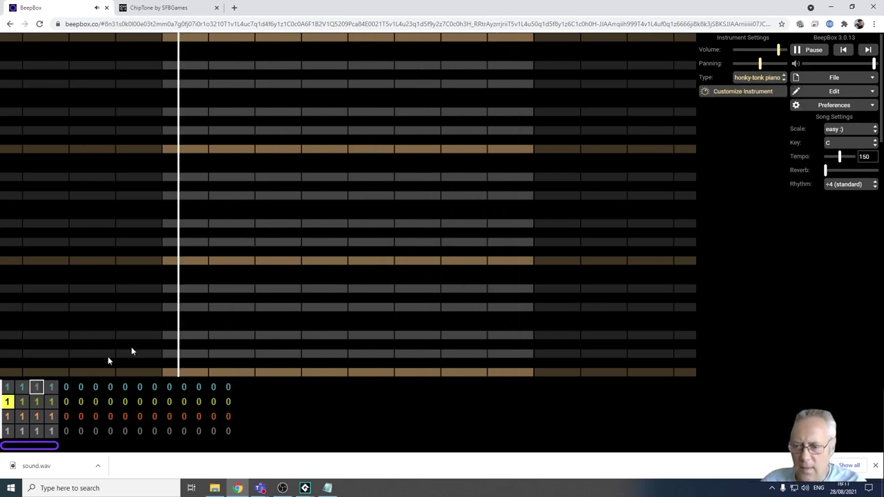
pyautogui.click(780, 78)
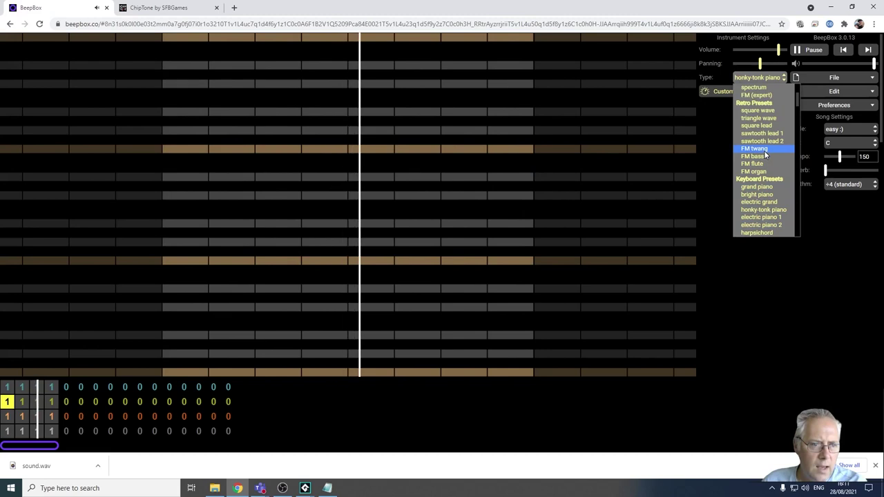
pyautogui.click(760, 149)
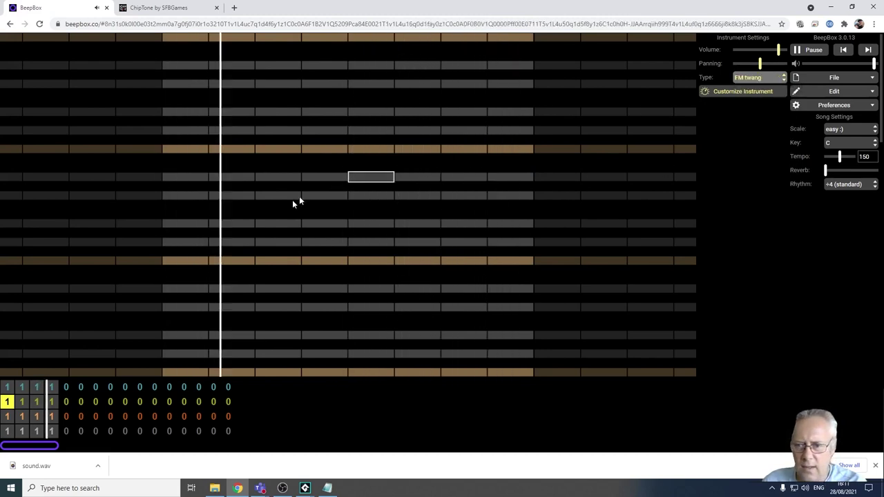
# Add FM twang notes across the pattern, then bring up channel 1's empty first bar.
pyautogui.click(290, 131)
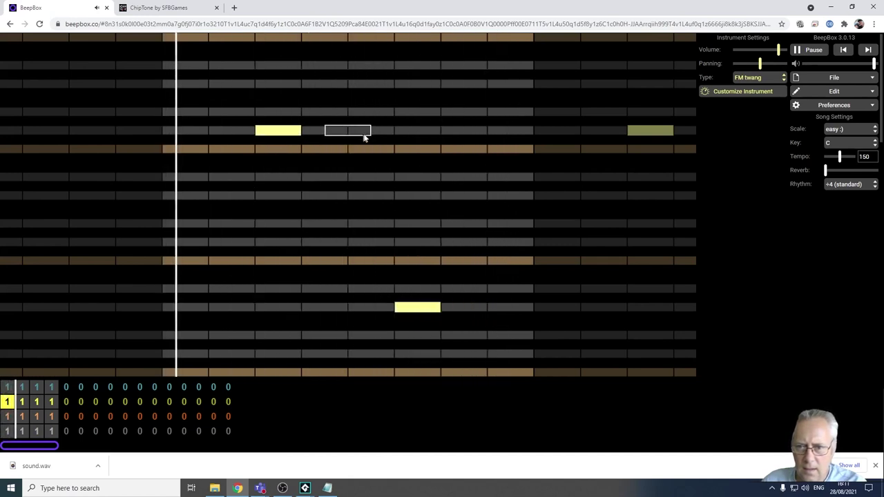
pyautogui.click(405, 115)
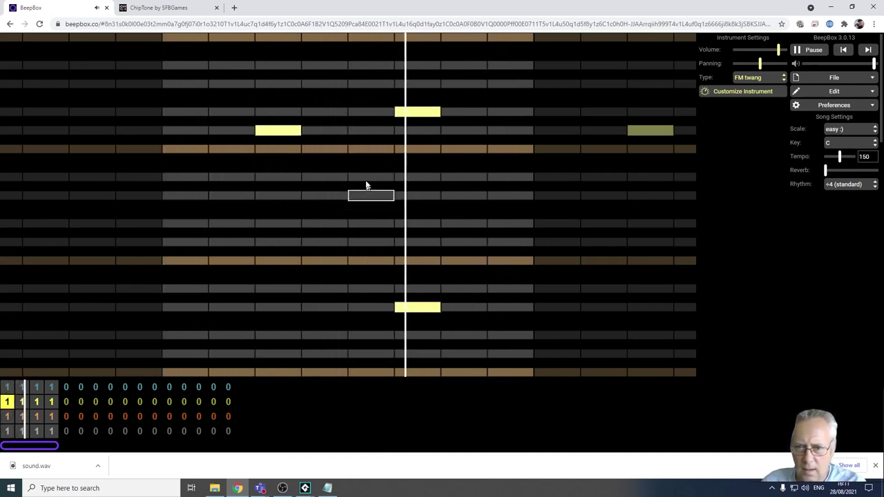
pyautogui.click(471, 113)
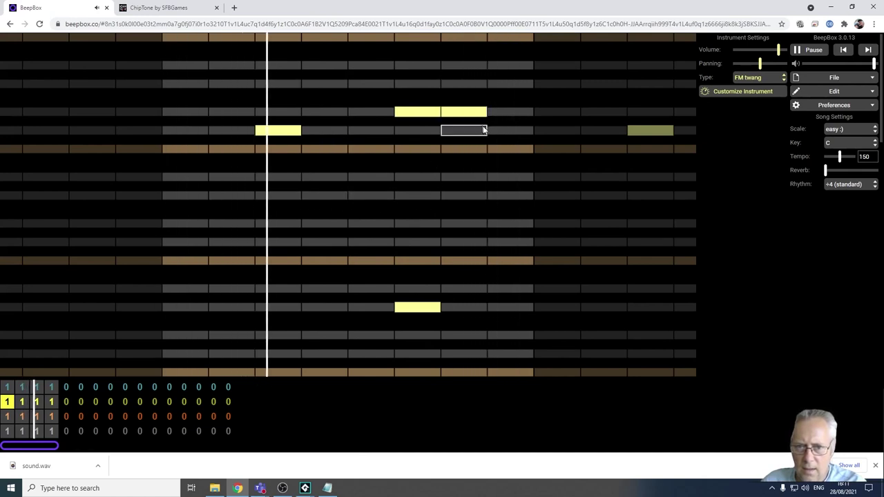
pyautogui.click(499, 131)
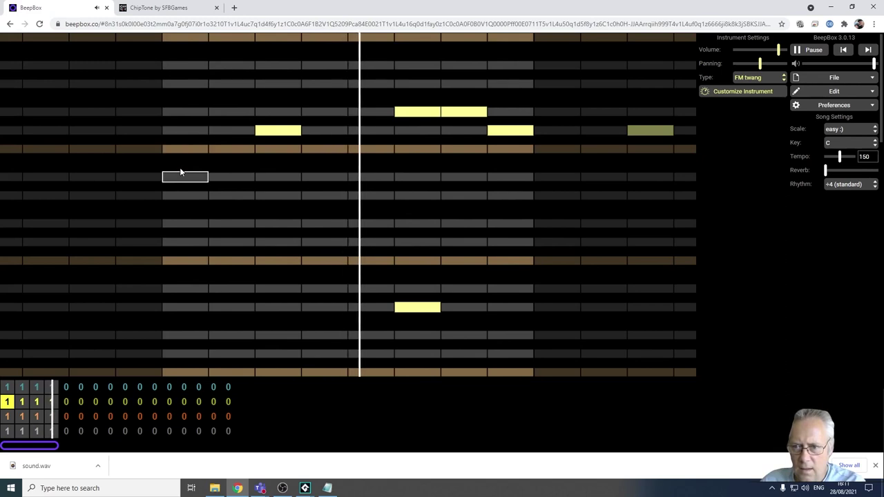
pyautogui.click(184, 148)
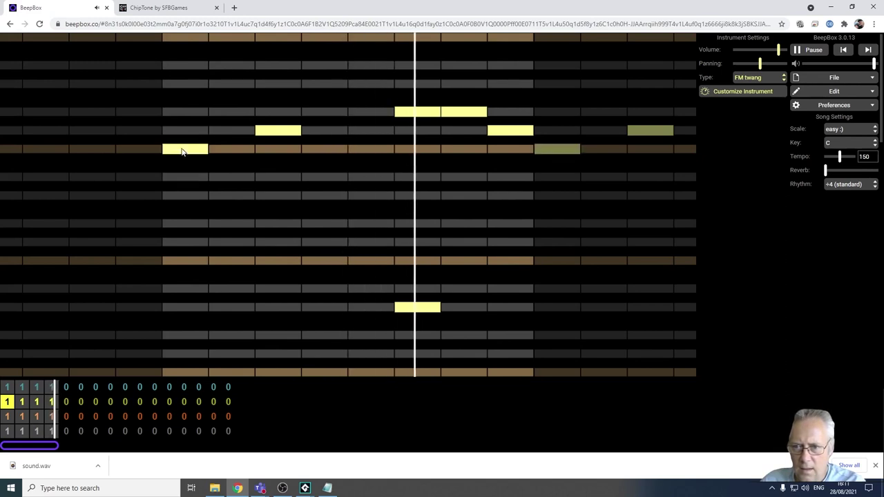
pyautogui.click(357, 267)
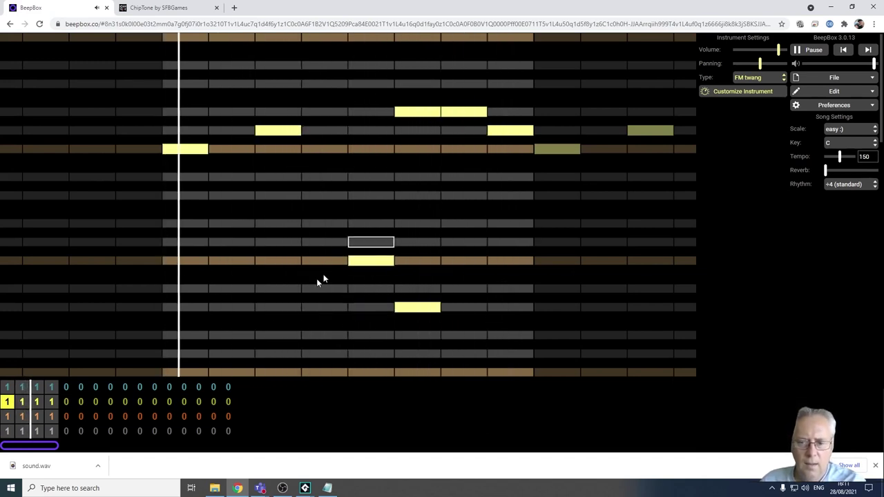
pyautogui.click(8, 388)
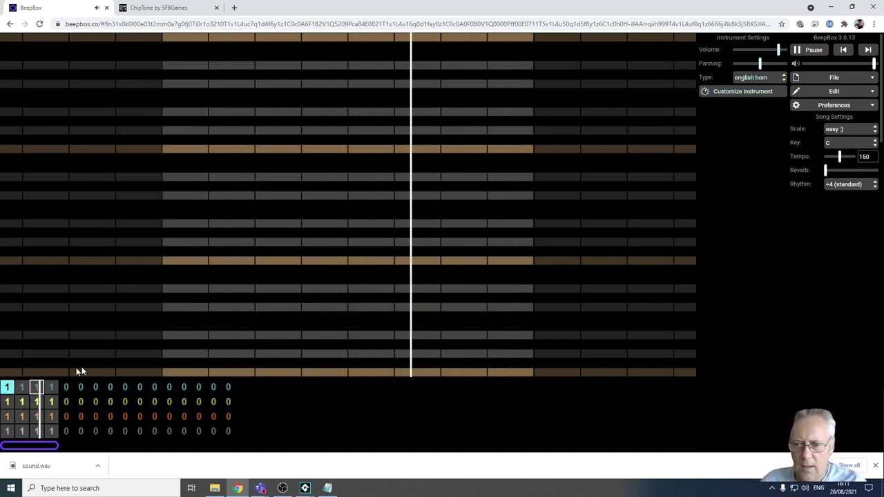
# Set channel 1 to brass section and draw a long note that slides up, then bends down.
pyautogui.click(780, 78)
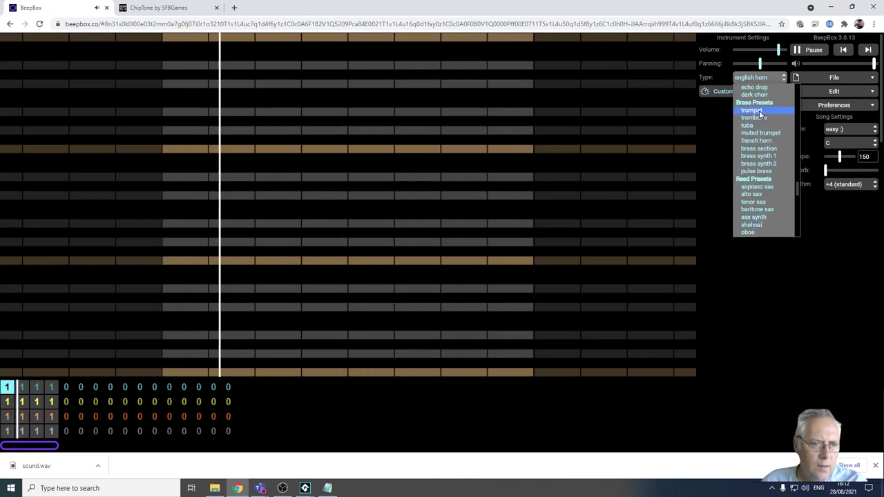
pyautogui.click(765, 150)
pyautogui.click(197, 289)
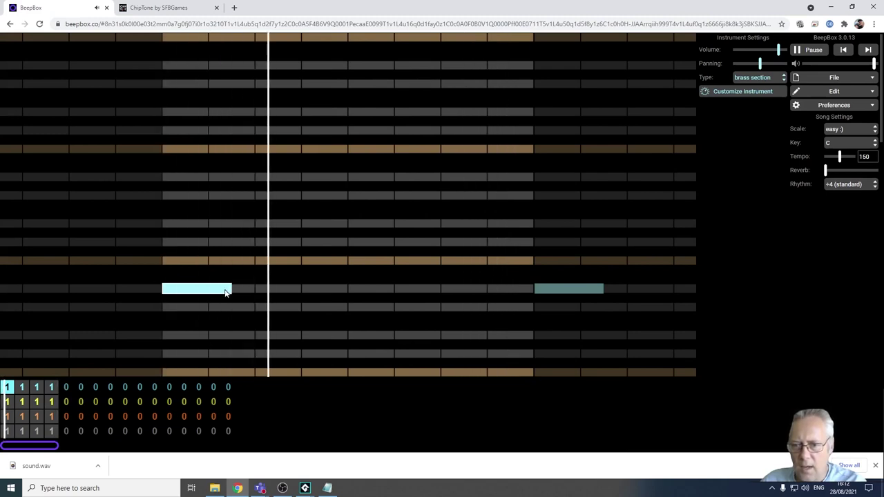
pyautogui.moveTo(228, 290)
pyautogui.mouseDown()
pyautogui.moveTo(253, 289)
pyautogui.moveTo(231, 259)
pyautogui.moveTo(262, 220)
pyautogui.moveTo(254, 222)
pyautogui.mouseUp()
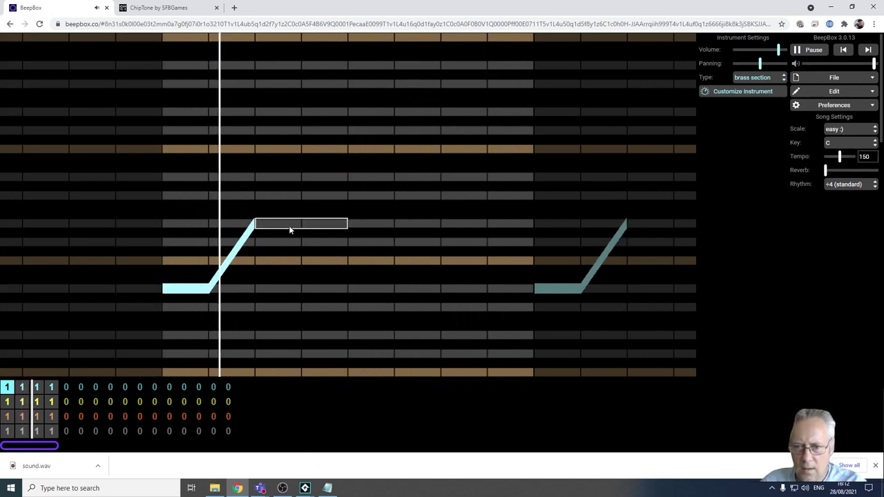
pyautogui.click(266, 226)
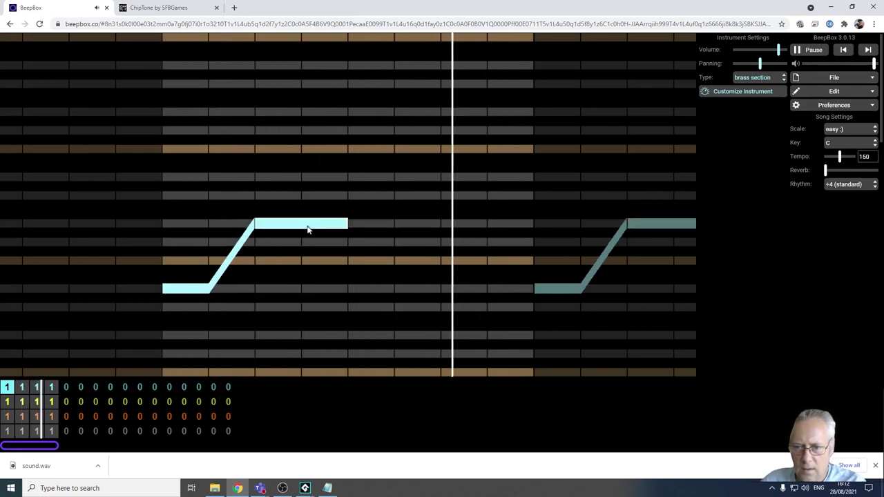
pyautogui.moveTo(339, 224); pyautogui.dragTo(345, 261)
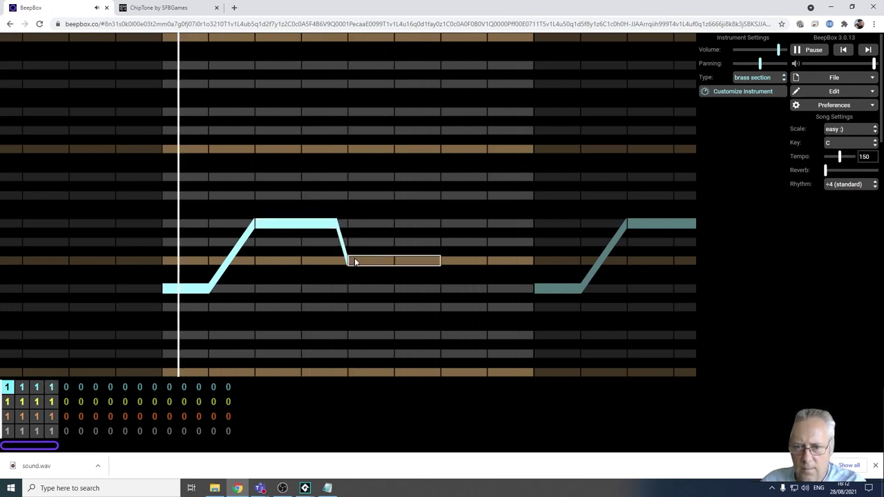
pyautogui.click(377, 262)
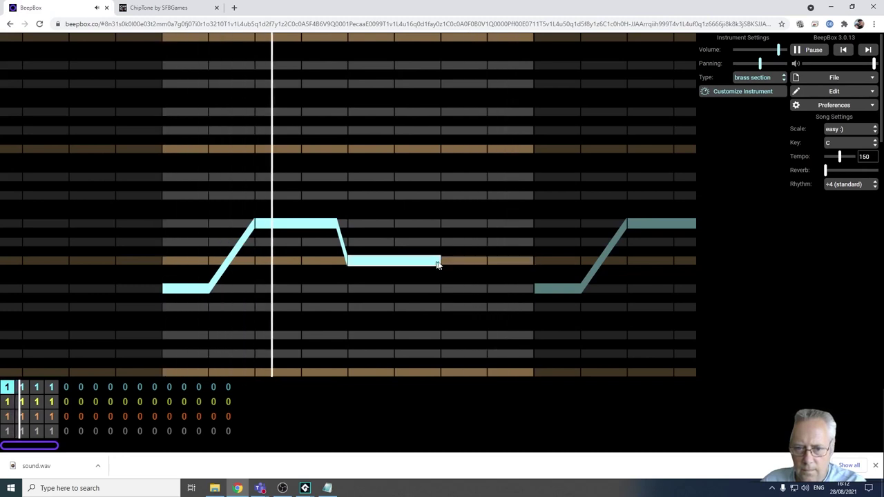
# Extend the lower note across the bar and reshape its closing pitch bends.
pyautogui.click(523, 265)
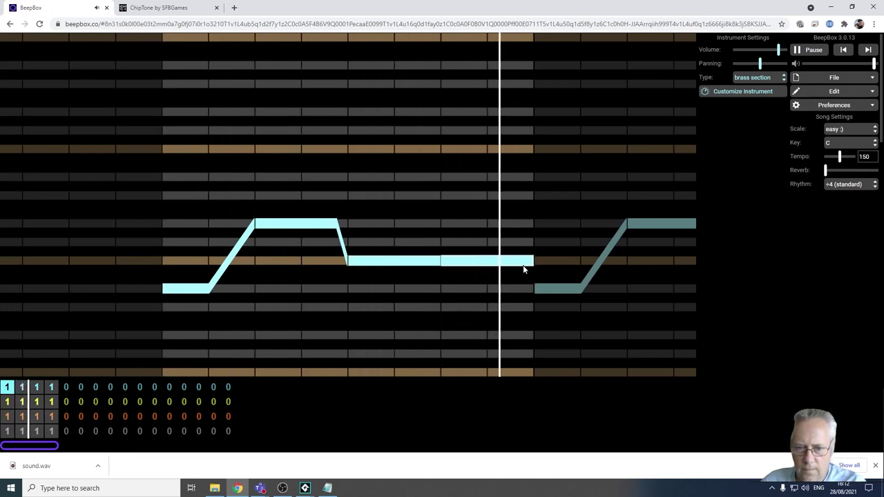
pyautogui.click(526, 264)
pyautogui.click(527, 265)
pyautogui.moveTo(527, 264)
pyautogui.mouseDown()
pyautogui.moveTo(510, 263)
pyautogui.moveTo(507, 223)
pyautogui.moveTo(522, 224)
pyautogui.mouseUp()
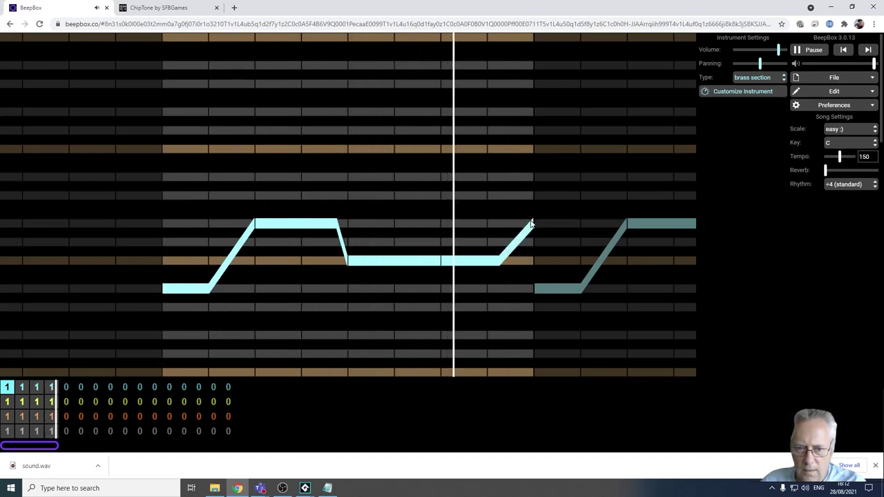
pyautogui.moveTo(527, 228); pyautogui.dragTo(484, 261)
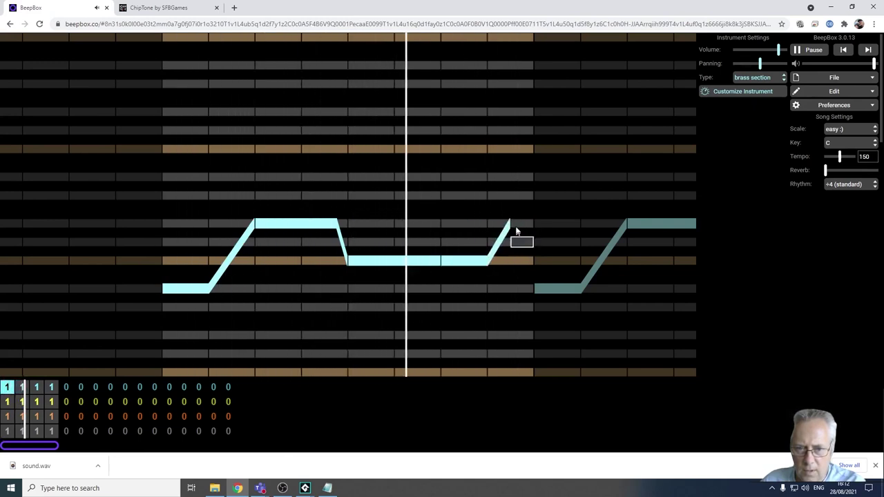
pyautogui.moveTo(505, 227); pyautogui.dragTo(486, 231)
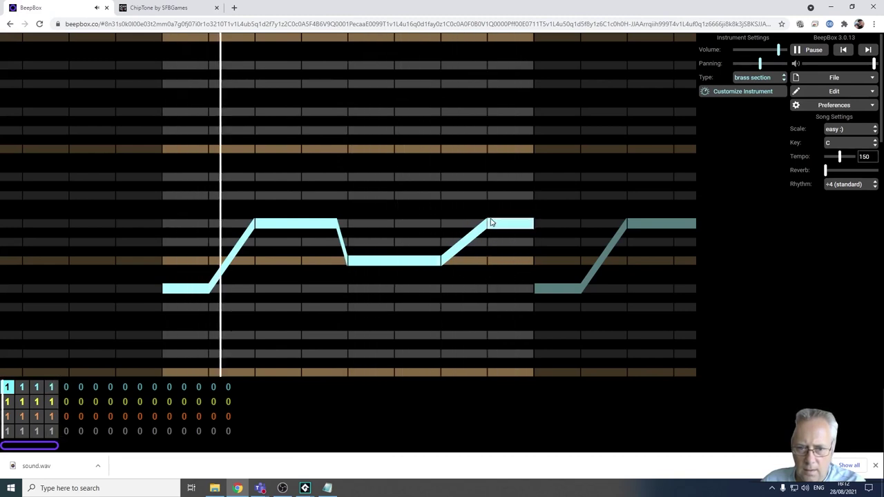
pyautogui.moveTo(488, 225); pyautogui.dragTo(492, 244)
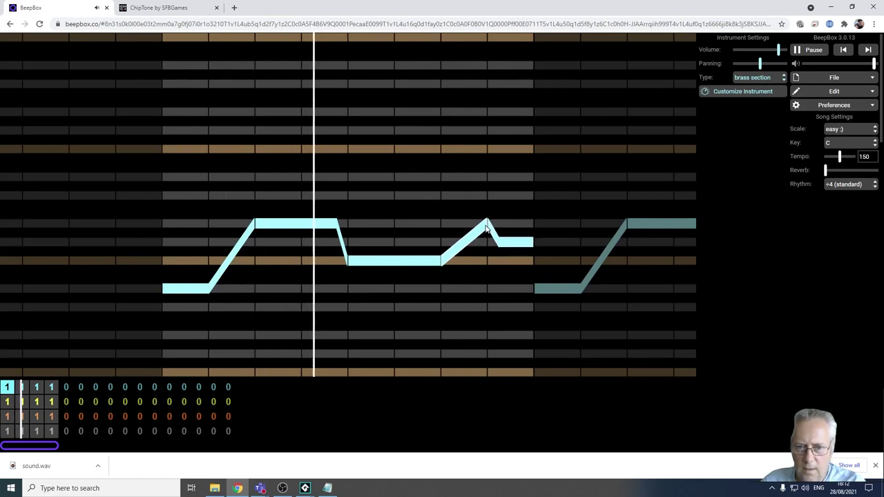
pyautogui.moveTo(490, 228); pyautogui.dragTo(485, 245)
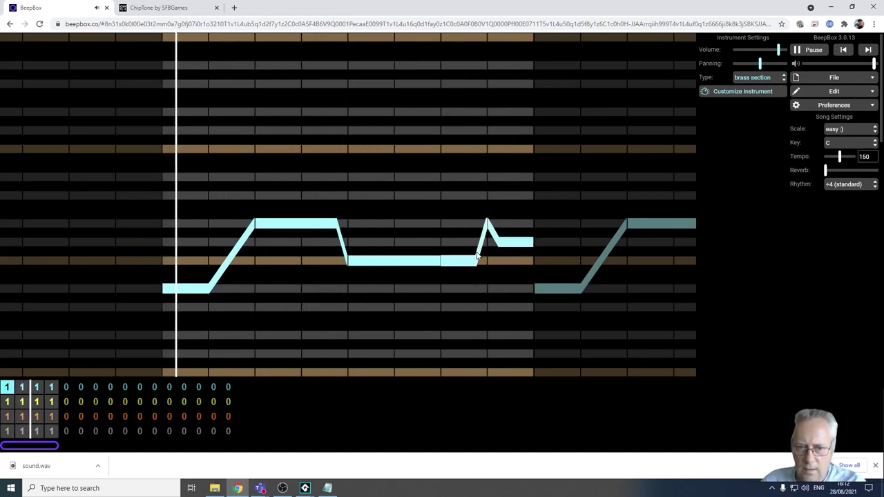
pyautogui.moveTo(474, 249); pyautogui.dragTo(452, 252)
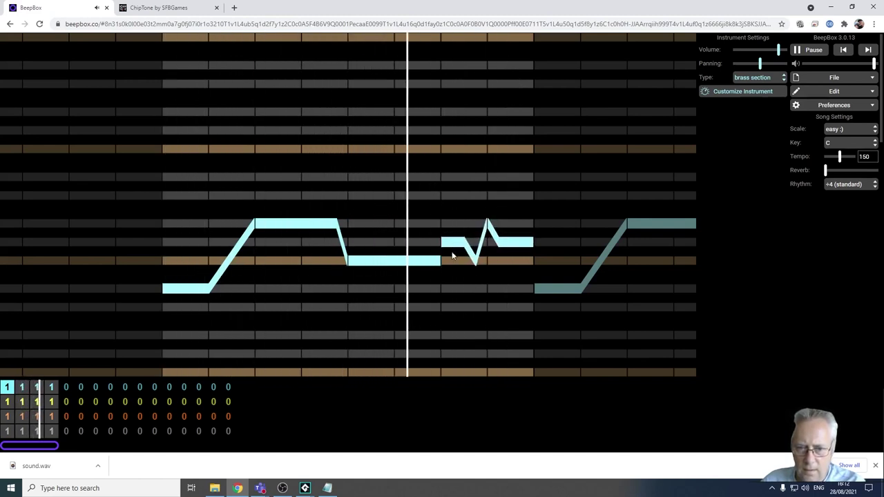
pyautogui.moveTo(456, 243)
pyautogui.mouseDown()
pyautogui.moveTo(455, 262)
pyautogui.moveTo(476, 242)
pyautogui.moveTo(476, 261)
pyautogui.mouseUp()
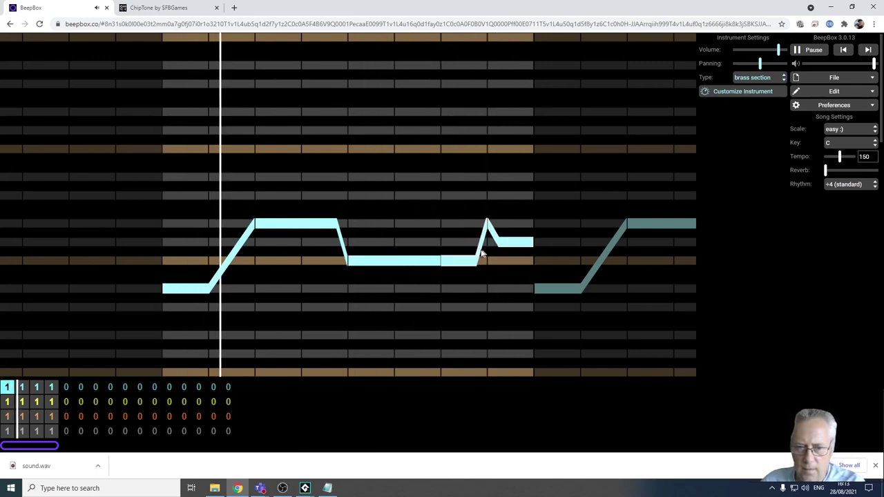
pyautogui.moveTo(476, 257); pyautogui.dragTo(454, 263)
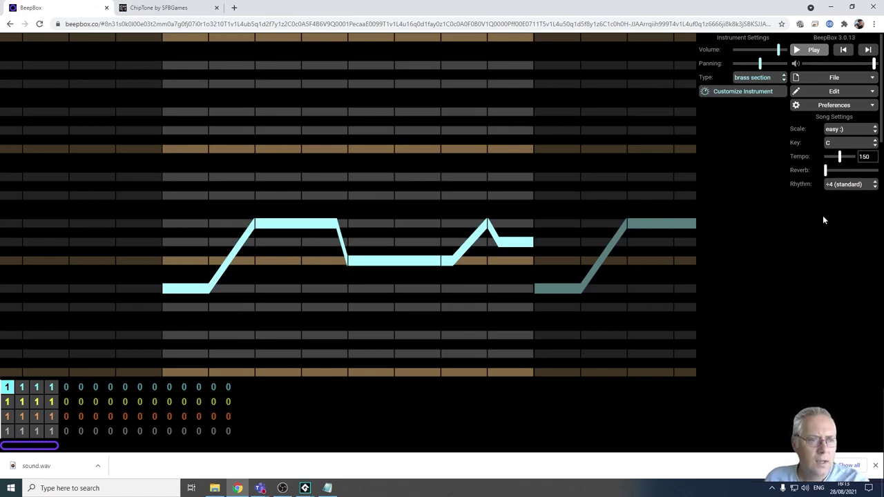
# Export the song as 'Backing Track' mp3 with the outro left out.
pyautogui.click(850, 78)
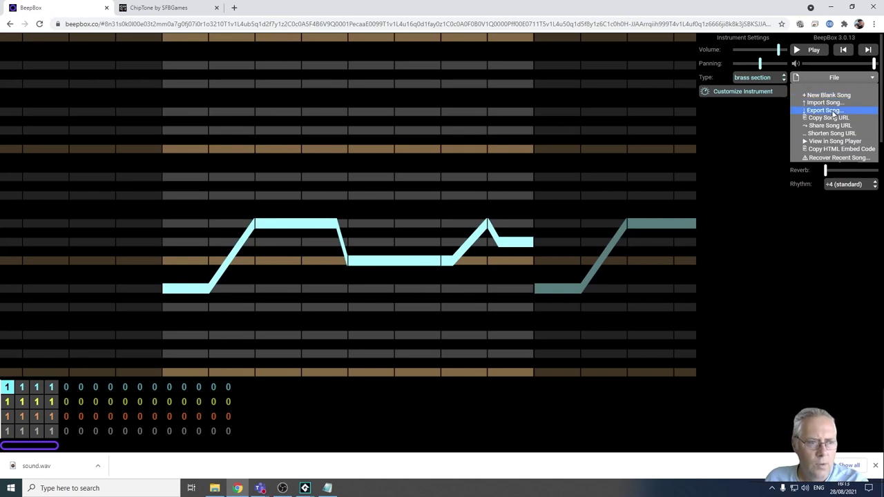
pyautogui.click(833, 112)
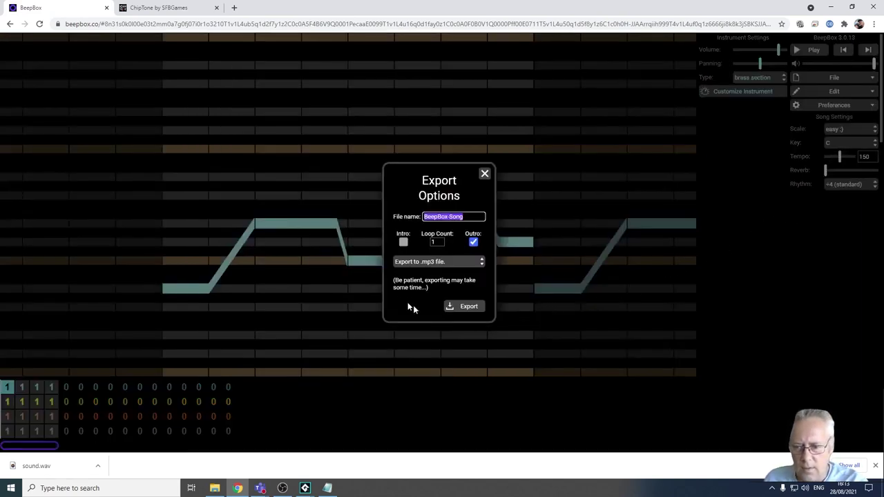
pyautogui.click(474, 242)
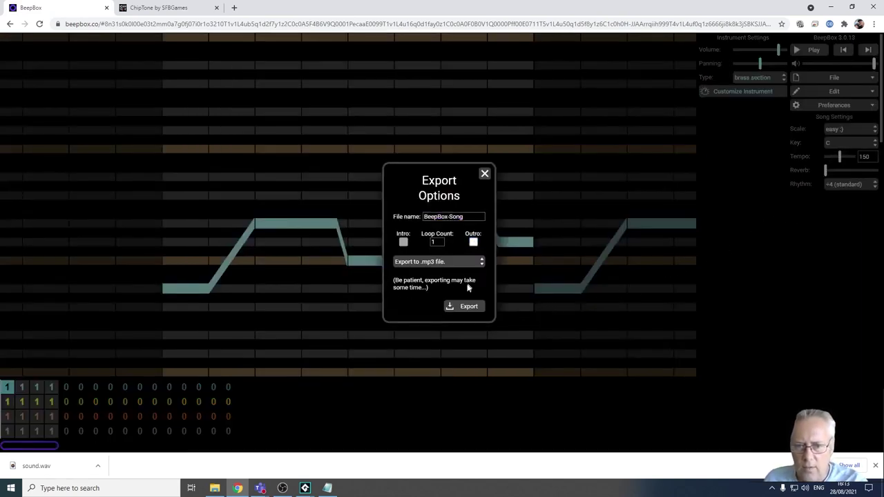
pyautogui.hotkey('ctrl', 'a')
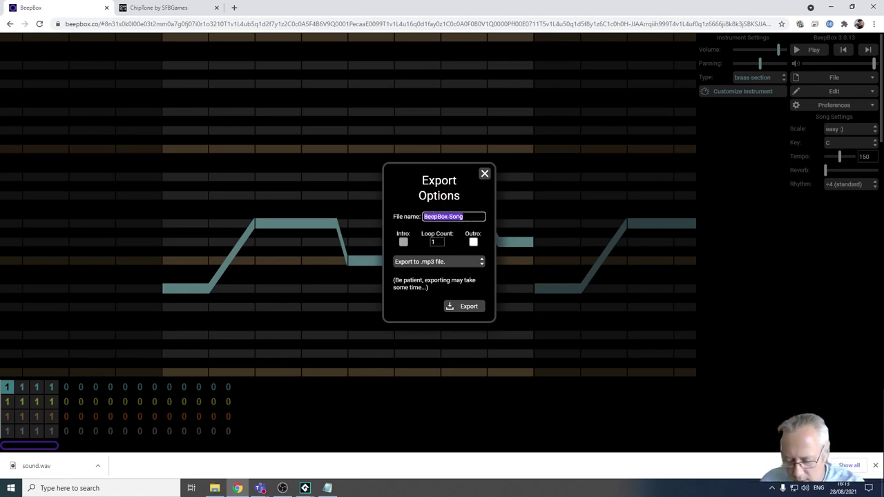
pyautogui.write('Backing Track')
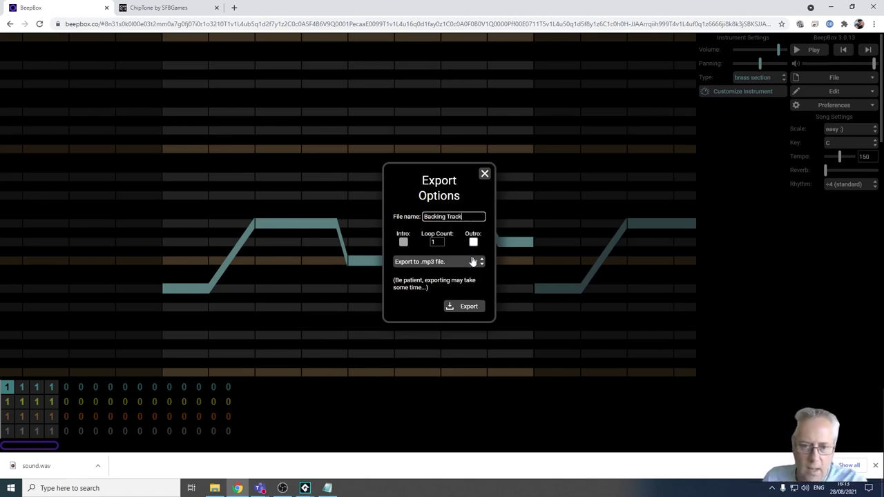
pyautogui.click(467, 308)
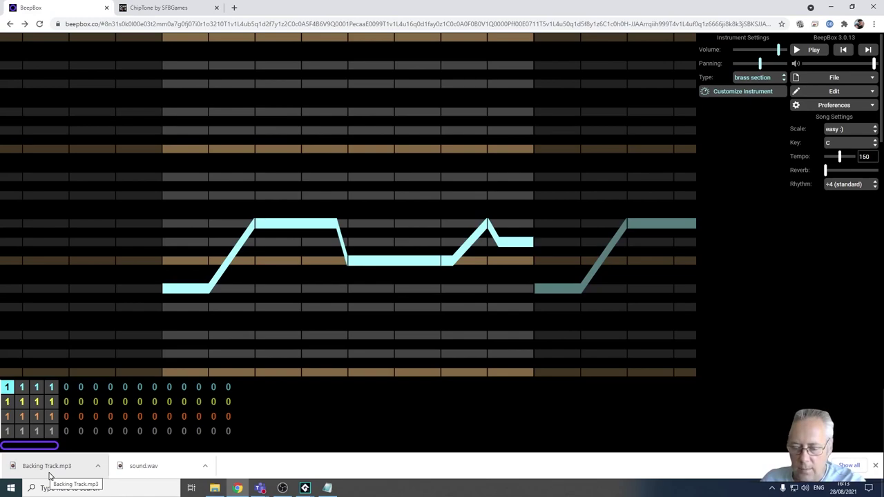
# Play Backing Track.mp3 in Groove Music, then close the player and the downloads bar.
pyautogui.scroll(-5, 82, 475)
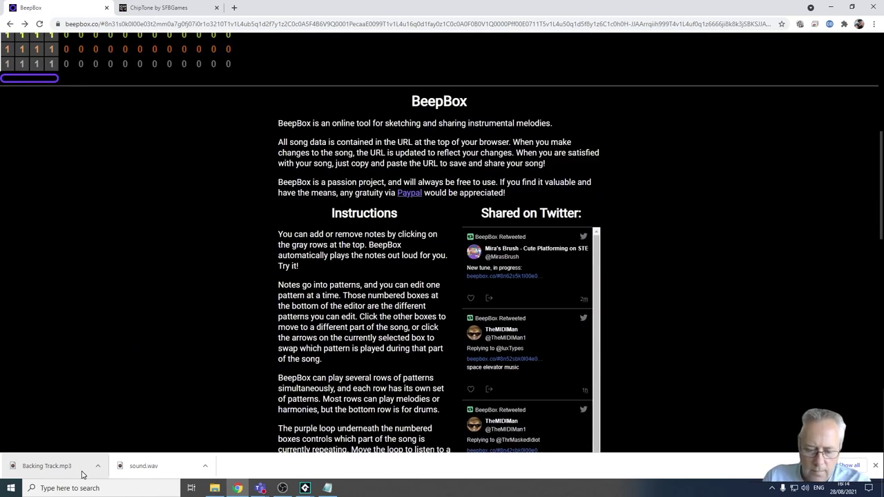
pyautogui.scroll(5, 155, 432)
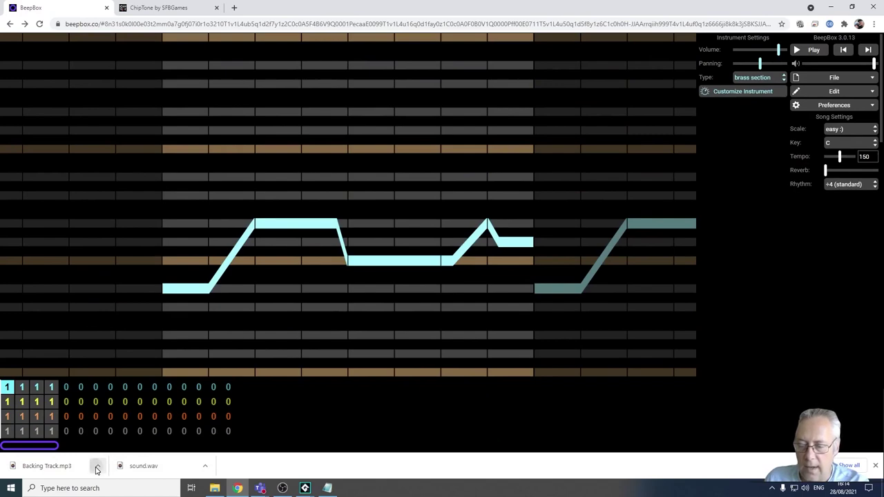
pyautogui.click(98, 467)
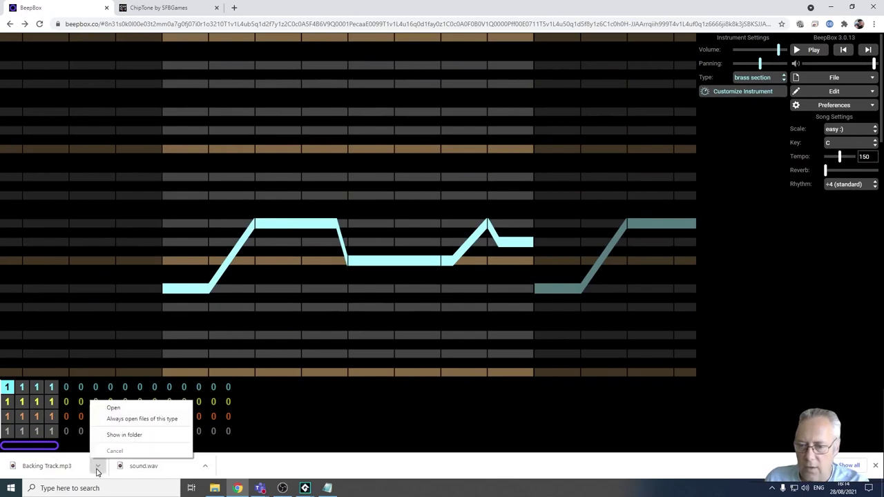
pyautogui.click(114, 408)
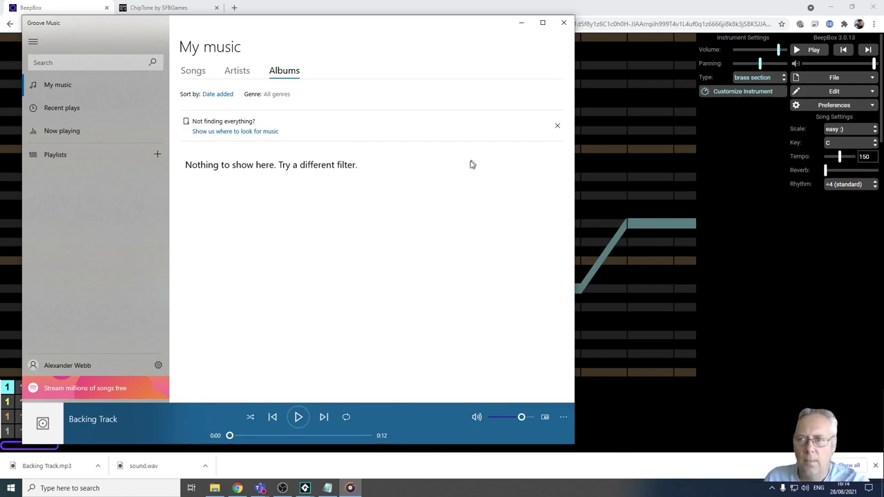
pyautogui.click(563, 22)
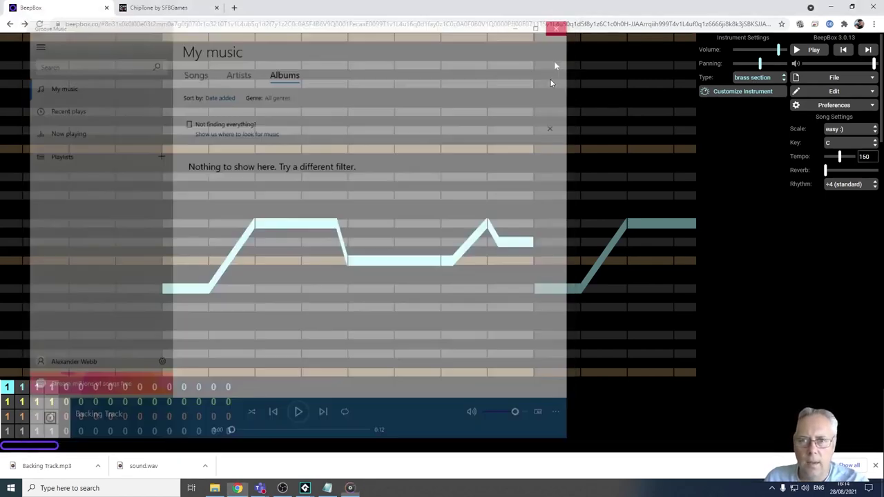
pyautogui.click(875, 466)
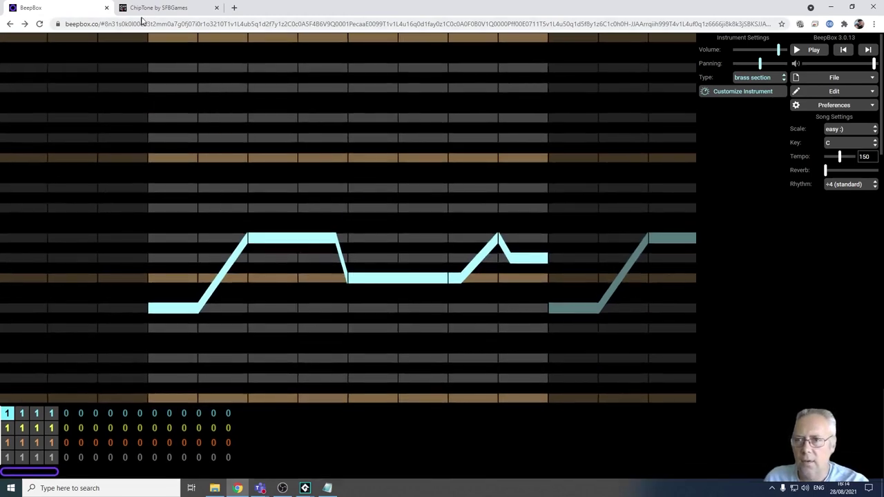
# In ChipTone, generate zap, power-up, blip and hurt sounds, ending on a fresh zap sound.
pyautogui.click(168, 7)
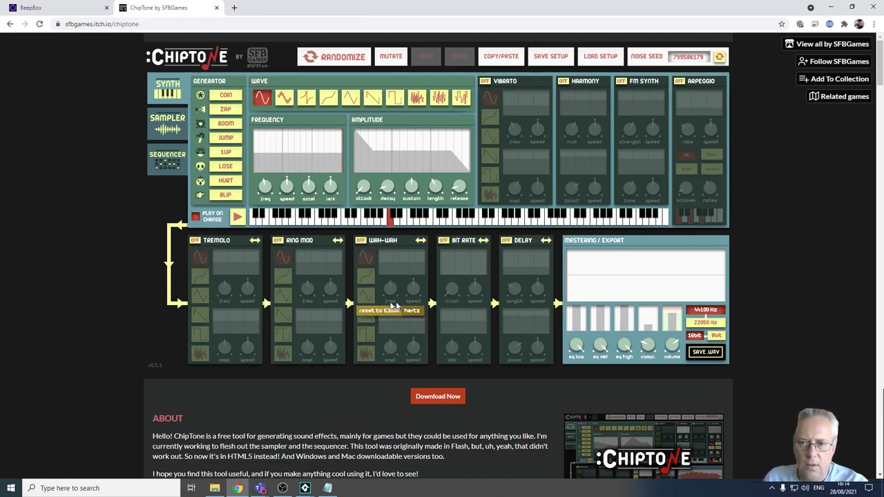
pyautogui.click(226, 109)
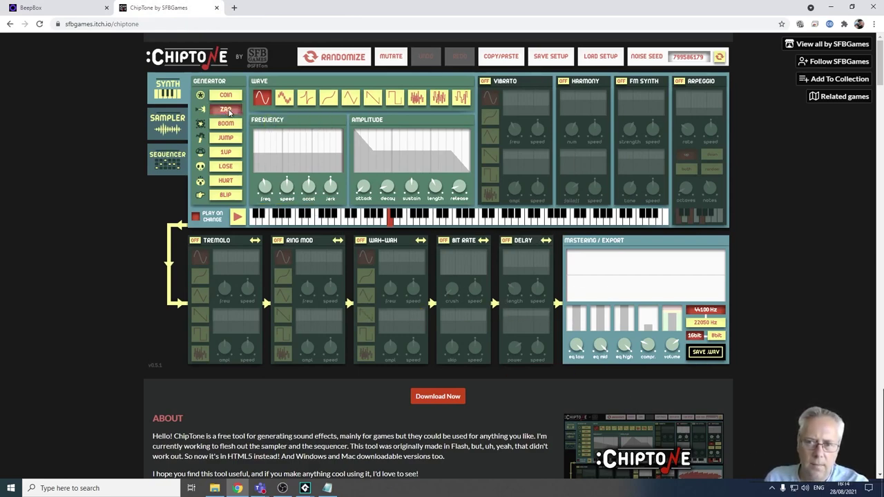
pyautogui.click(221, 154)
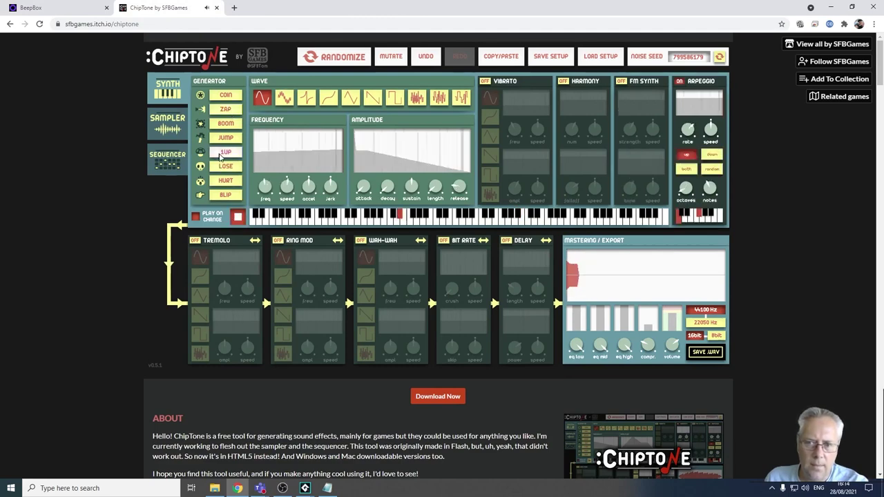
pyautogui.click(228, 195)
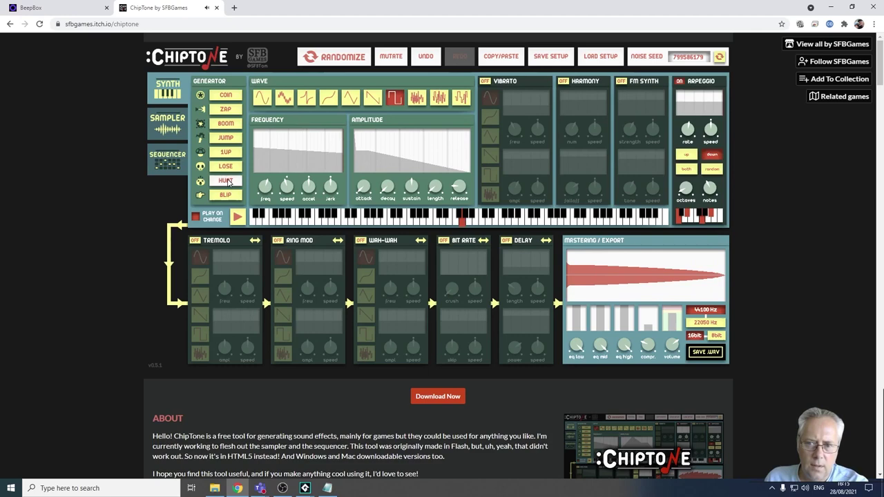
pyautogui.click(228, 181)
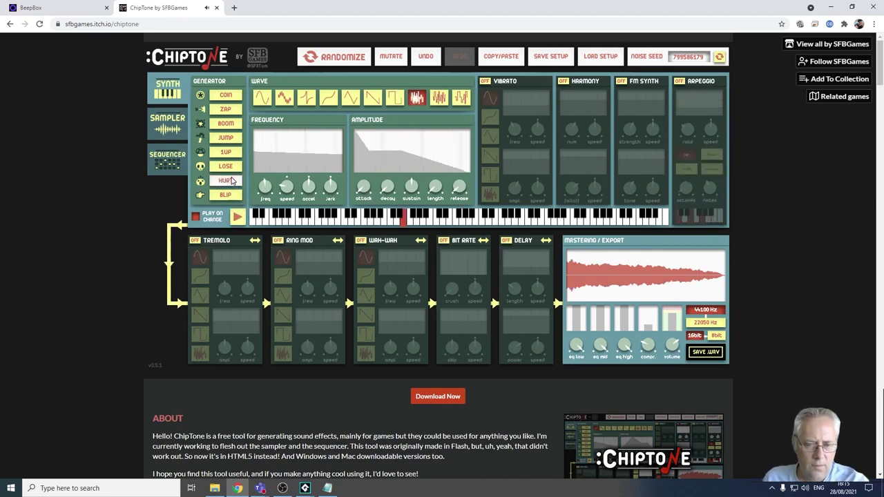
pyautogui.click(350, 220)
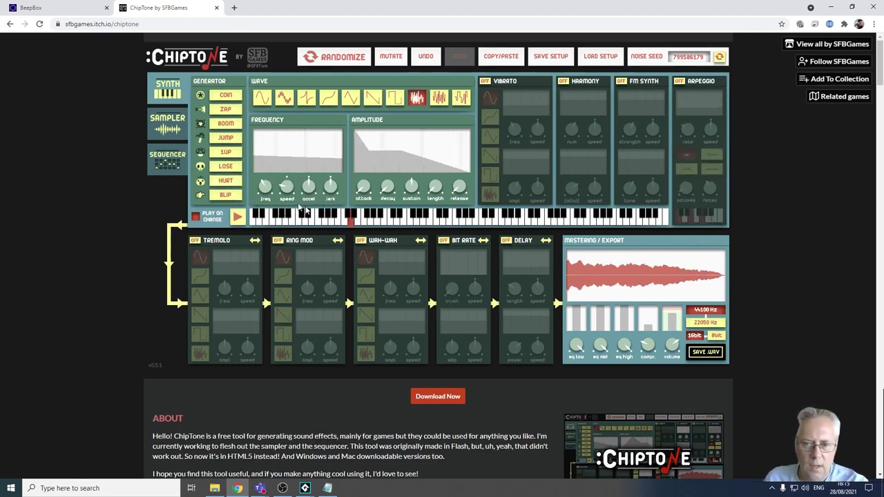
pyautogui.click(226, 110)
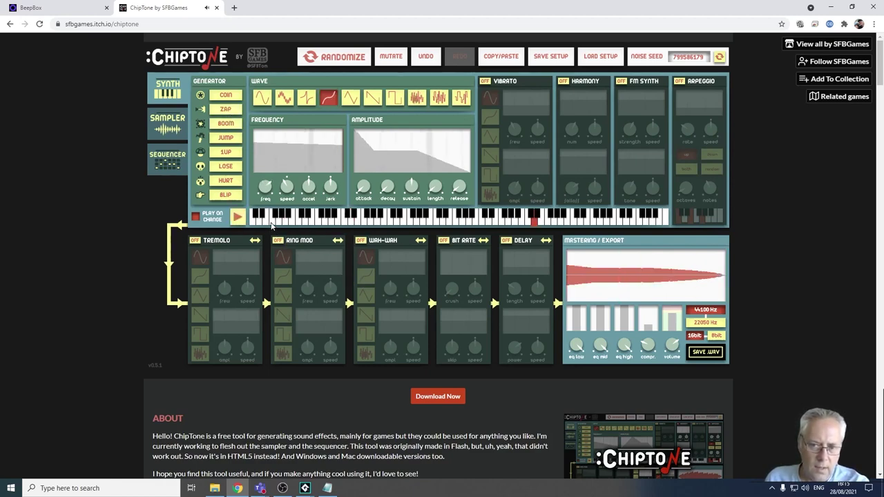
# Try the sound on several higher piano notes, then settle back on a lower one.
pyautogui.click(272, 222)
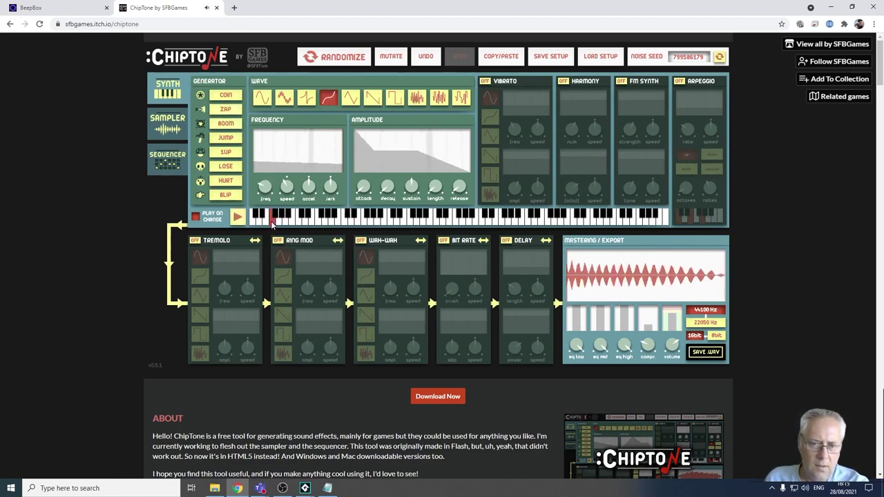
pyautogui.click(346, 221)
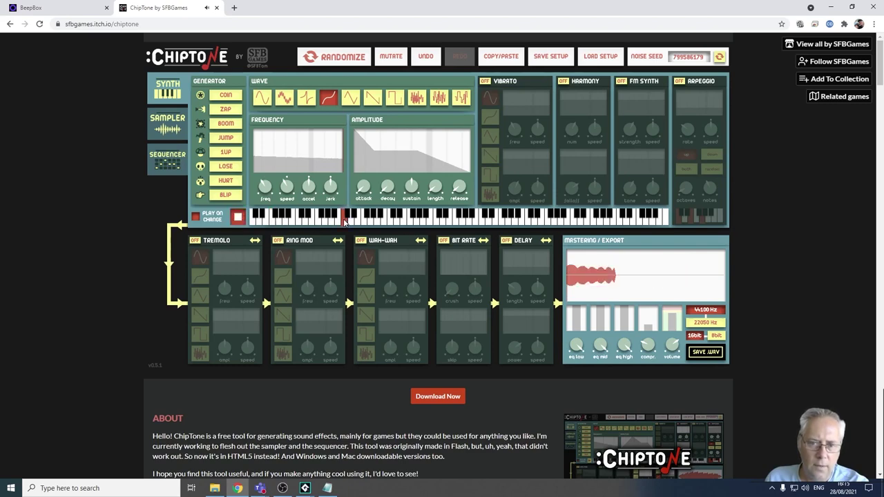
pyautogui.click(433, 221)
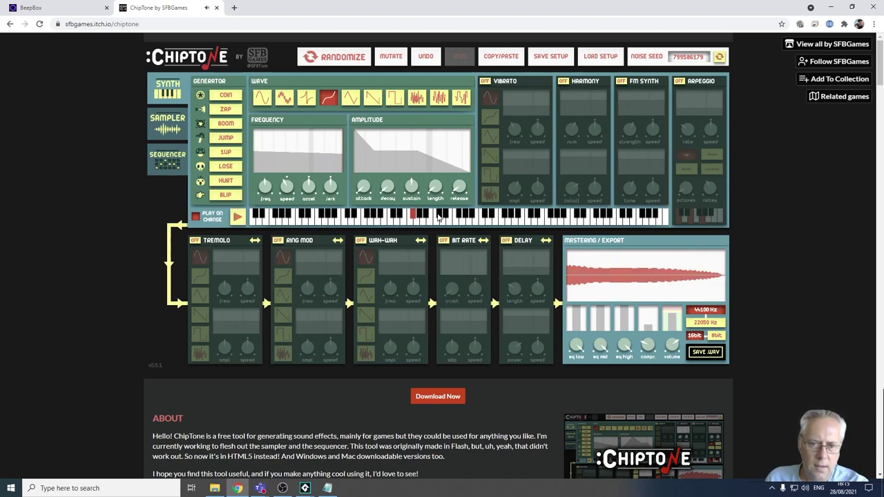
pyautogui.click(491, 215)
pyautogui.click(373, 218)
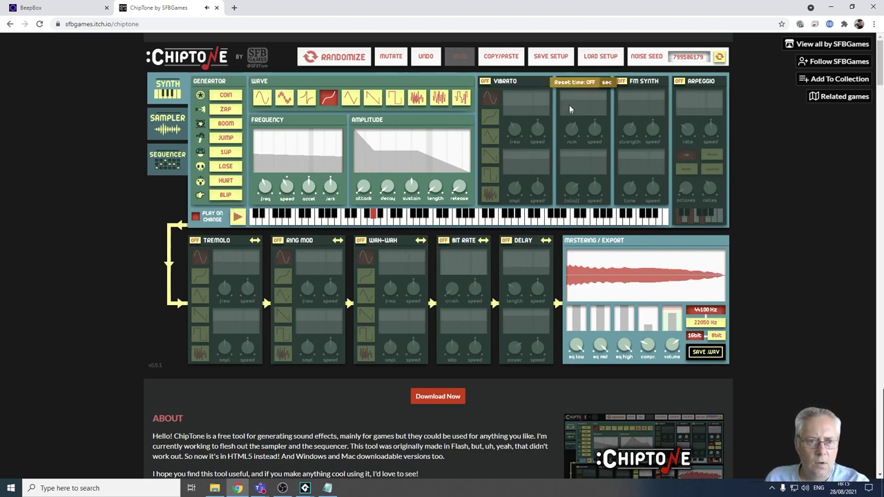
# Compare the sound with harmony and vibrato on, leaving both effects off.
pyautogui.moveTo(541, 174)
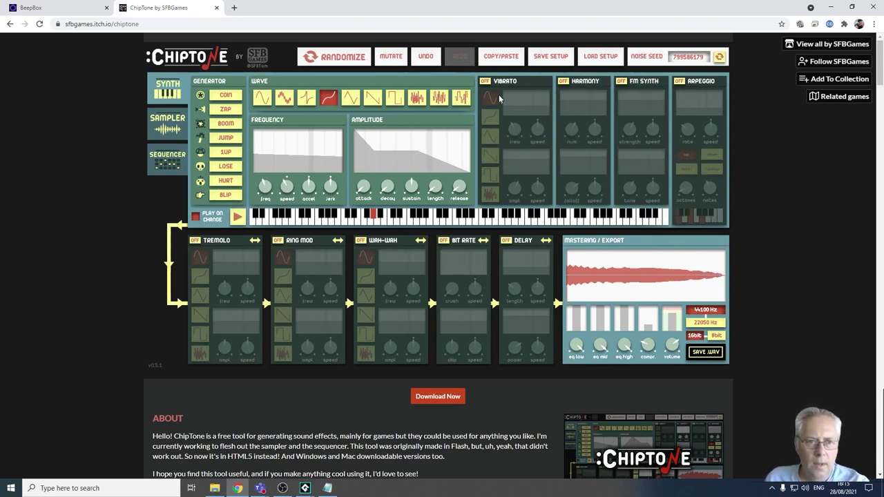
pyautogui.click(564, 82)
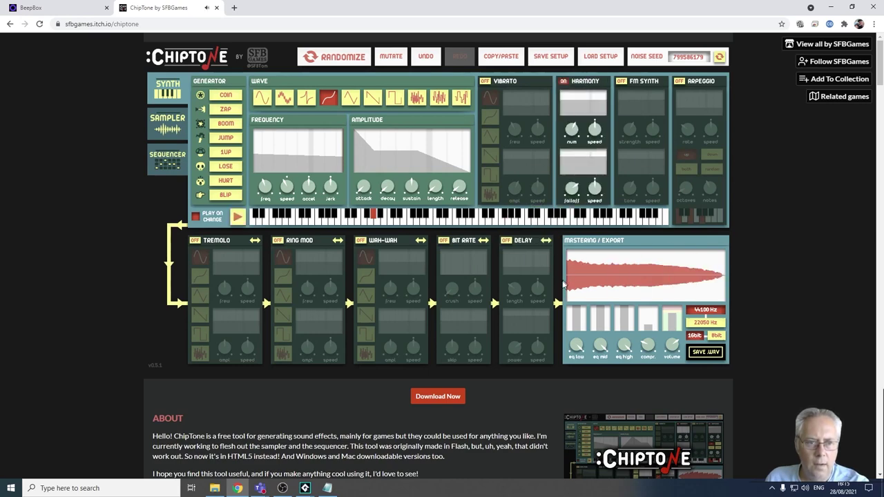
pyautogui.click(436, 217)
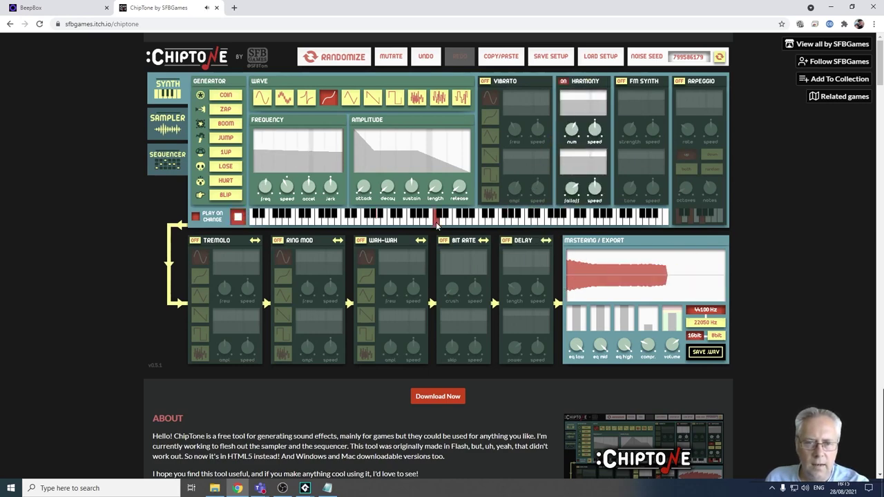
pyautogui.click(417, 221)
pyautogui.click(564, 81)
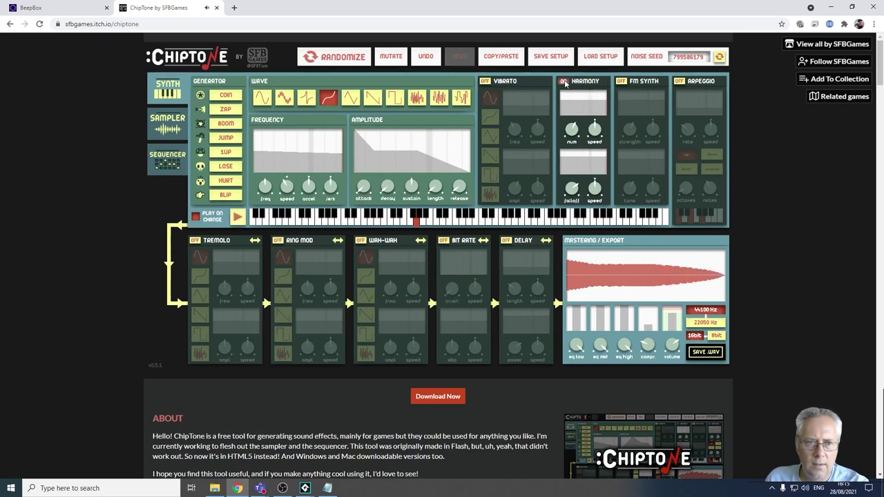
pyautogui.click(564, 82)
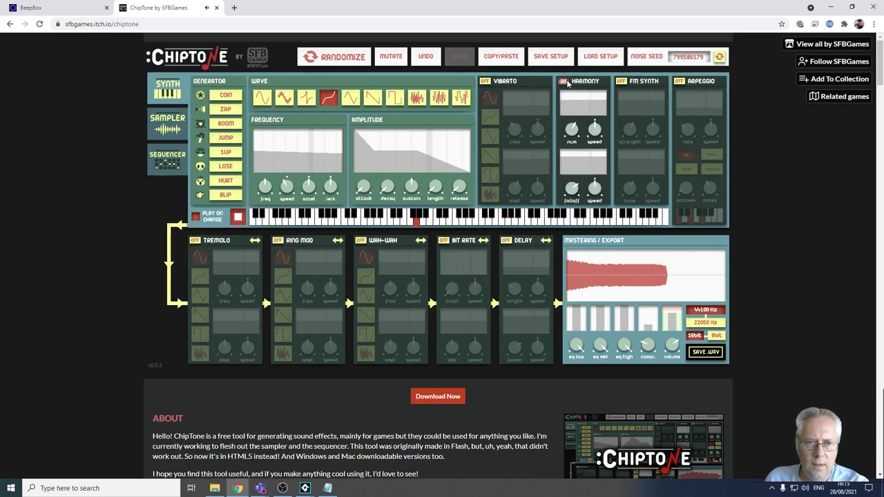
pyautogui.click(564, 82)
pyautogui.click(487, 81)
pyautogui.click(487, 81)
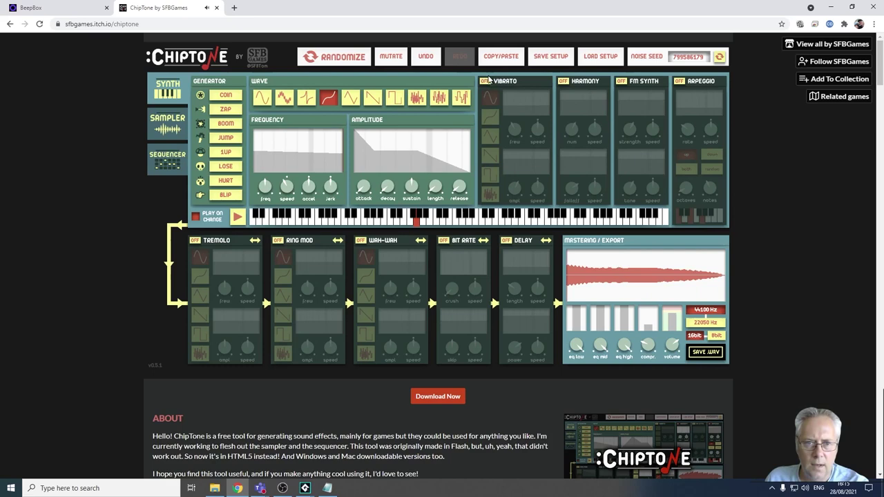
# Turn vibrato on, extend the full-volume sustain and set the length to 2.52 seconds.
pyautogui.click(486, 82)
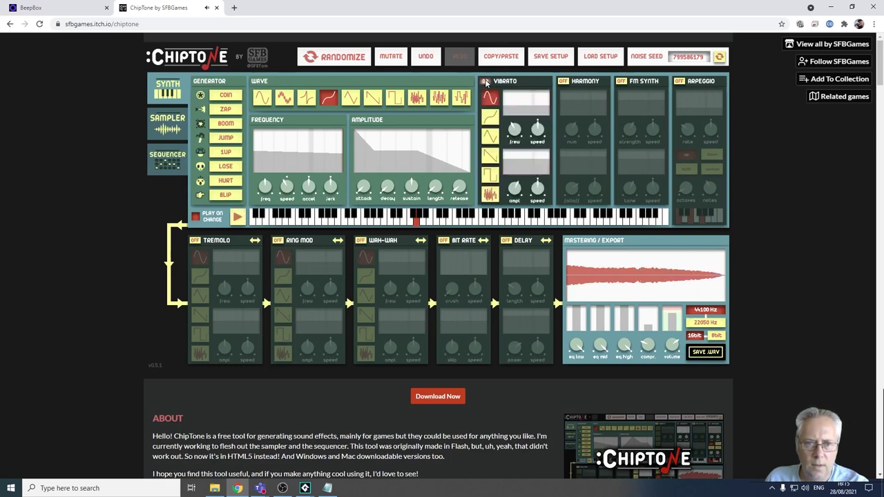
pyautogui.click(485, 82)
pyautogui.click(485, 82)
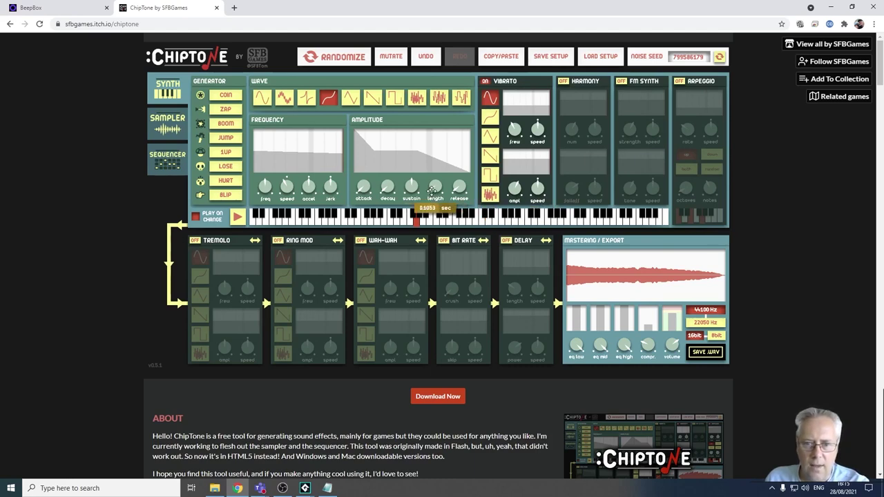
pyautogui.moveTo(435, 188); pyautogui.dragTo(466, 194)
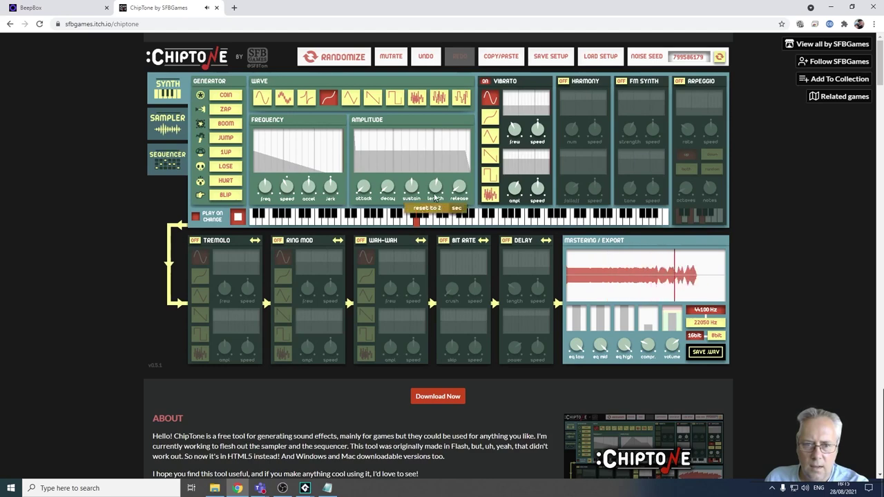
pyautogui.moveTo(430, 188); pyautogui.dragTo(431, 185)
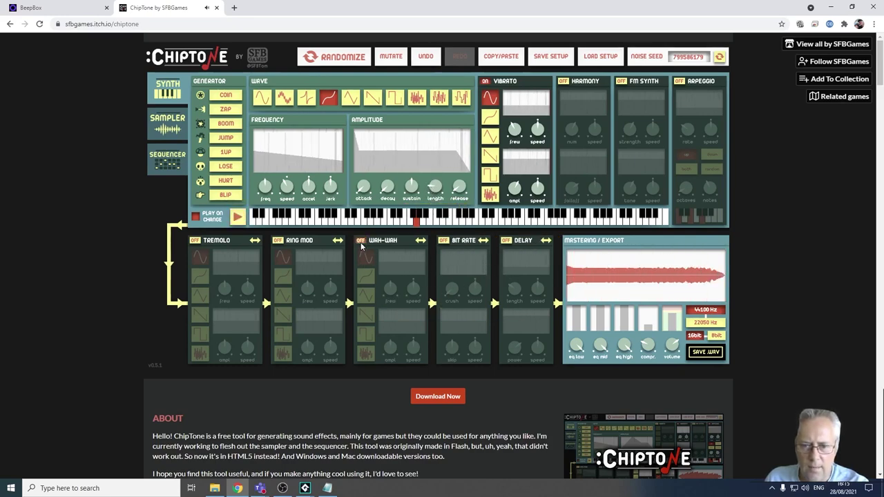
# Turn on wah-wah and tremolo, then try square and sine before picking another waveform.
pyautogui.click(360, 242)
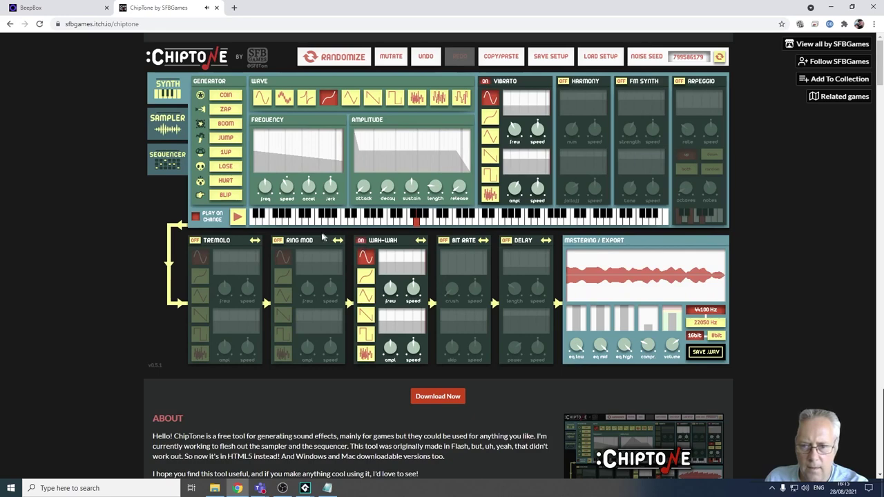
pyautogui.click(195, 241)
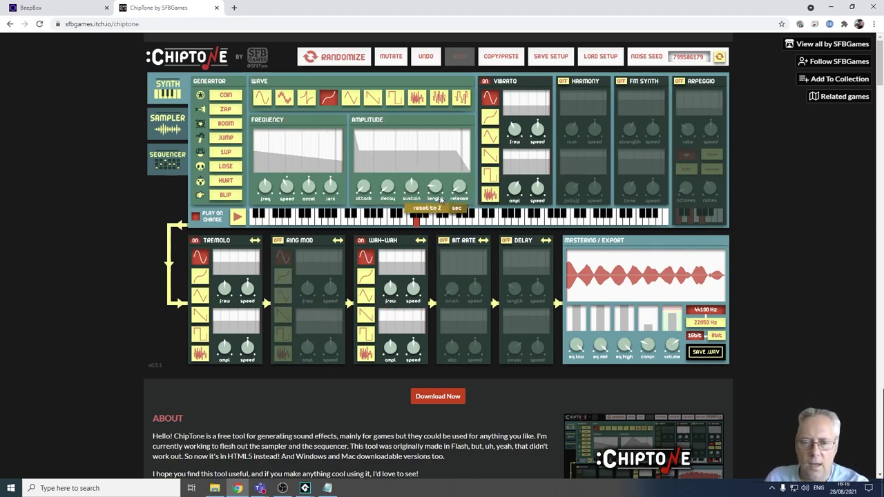
pyautogui.click(395, 99)
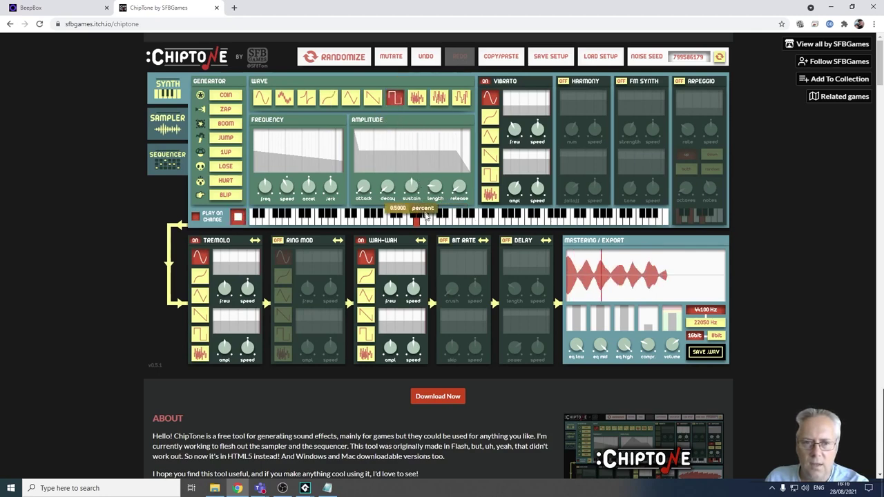
pyautogui.click(262, 99)
pyautogui.click(285, 98)
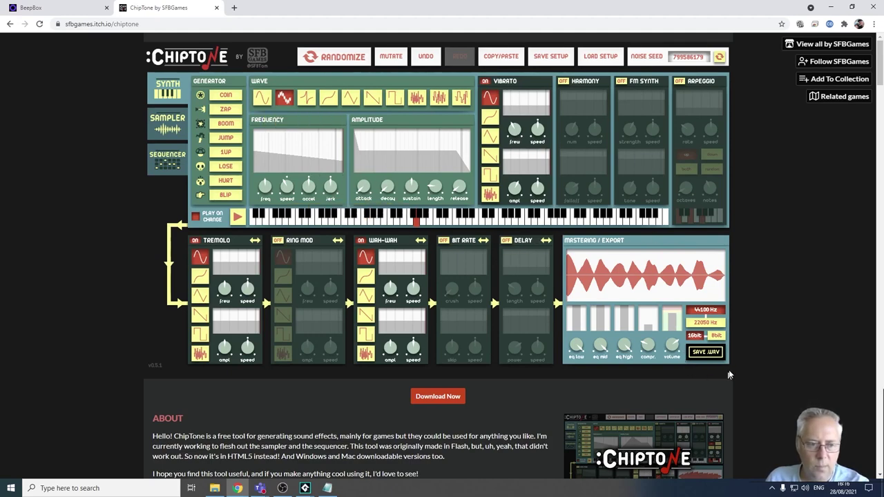
# Save the sound as sound (1).wav and open the download so it plays.
pyautogui.click(706, 352)
pyautogui.click(706, 352)
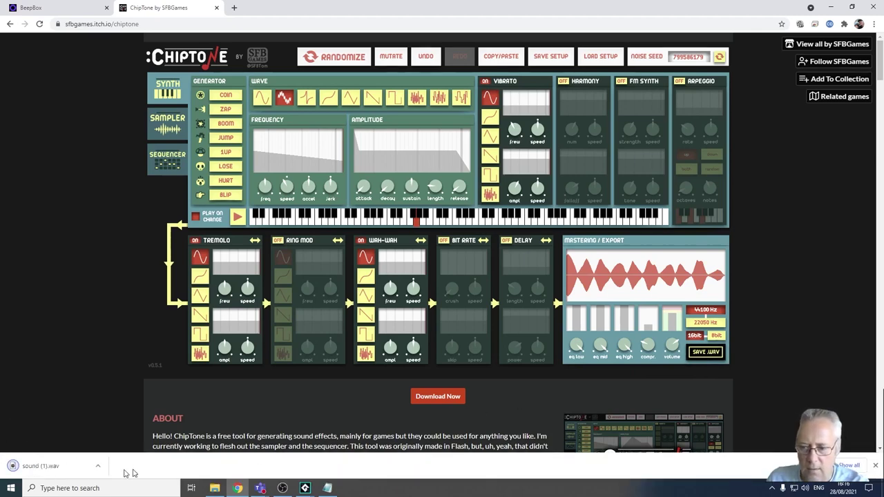
pyautogui.click(99, 470)
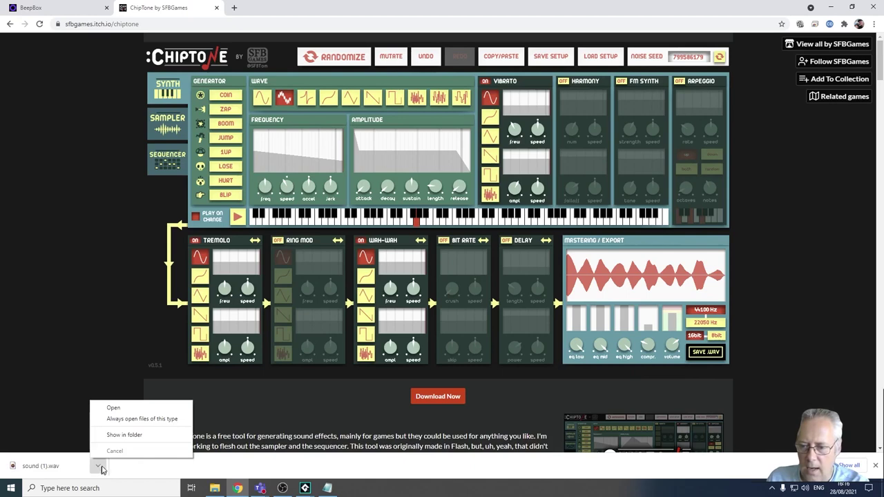
pyautogui.click(112, 409)
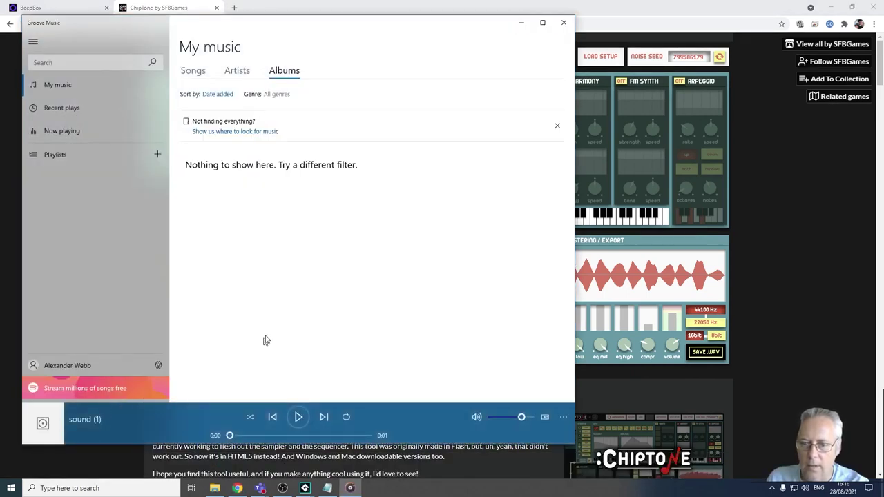
# Play sound (1) in Groove Music, then close the player.
pyautogui.click(298, 423)
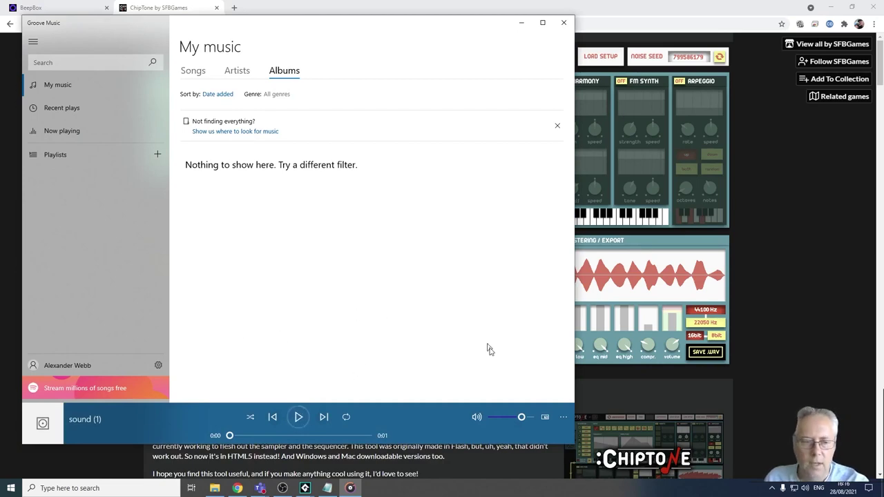
pyautogui.click(563, 23)
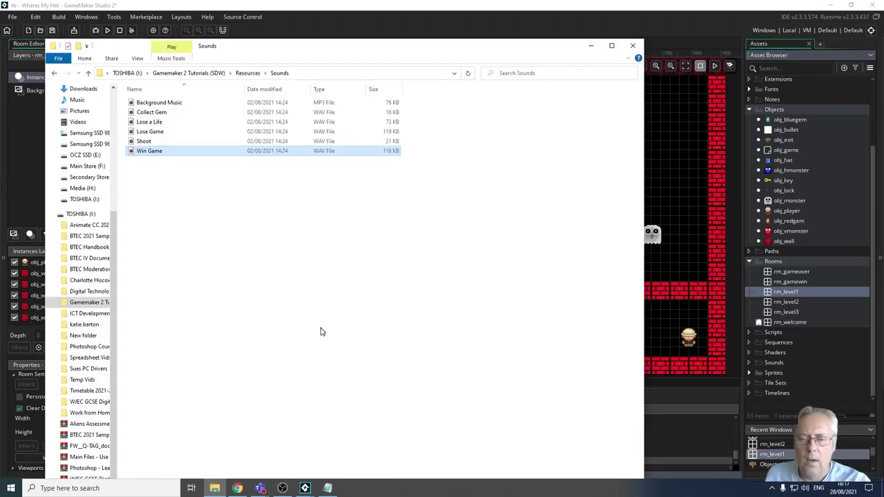
# Clear the file selection in the Resources > Sounds folder.
pyautogui.click(320, 333)
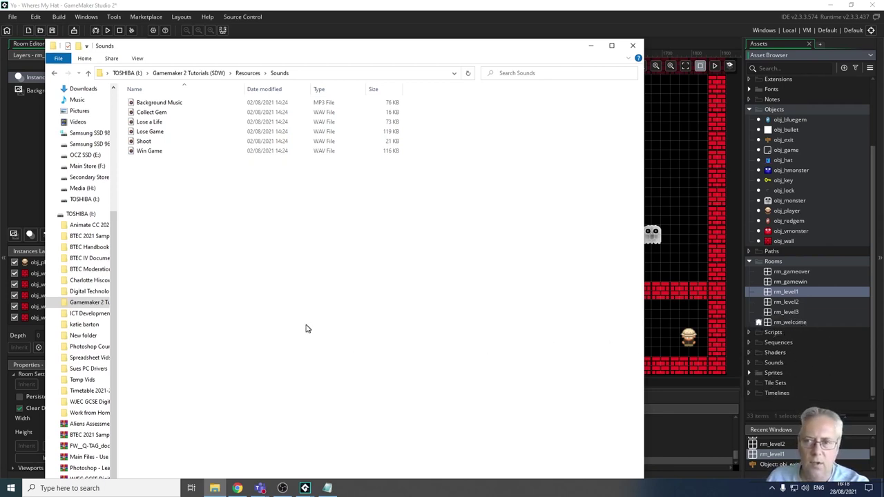
# Drag the six selected sound files into GameMaker's Sounds group and bring GameMaker forward.
pyautogui.moveTo(176, 225); pyautogui.dragTo(131, 95)
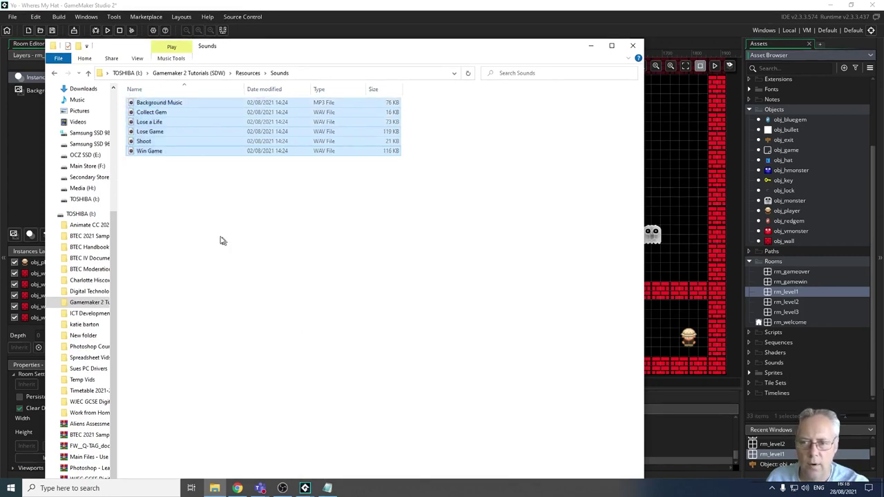
pyautogui.moveTo(143, 136); pyautogui.dragTo(774, 366)
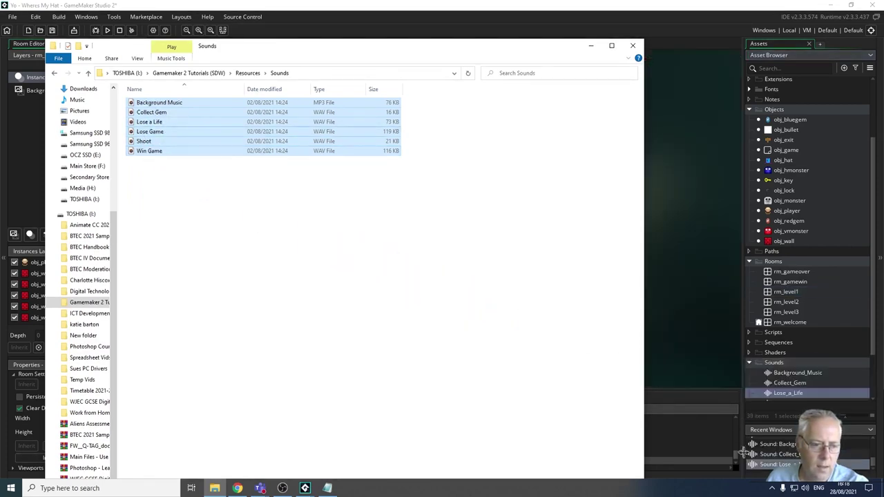
pyautogui.click(874, 333)
pyautogui.moveTo(874, 332); pyautogui.dragTo(875, 379)
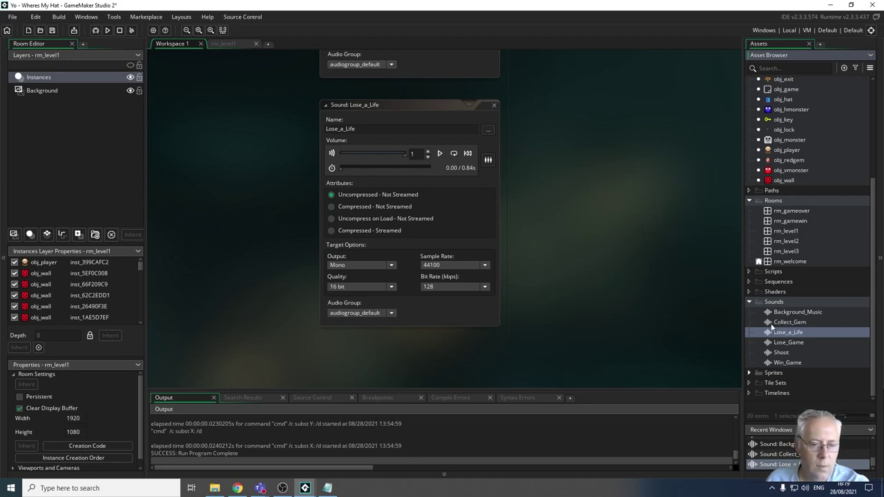
# Start renaming the Background_Music sound from its context menu.
pyautogui.click(788, 315)
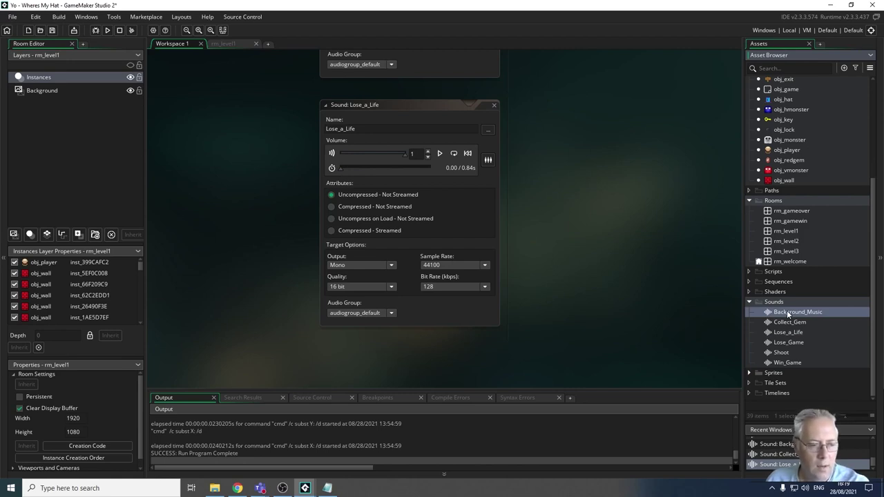
pyautogui.rightClick(788, 315)
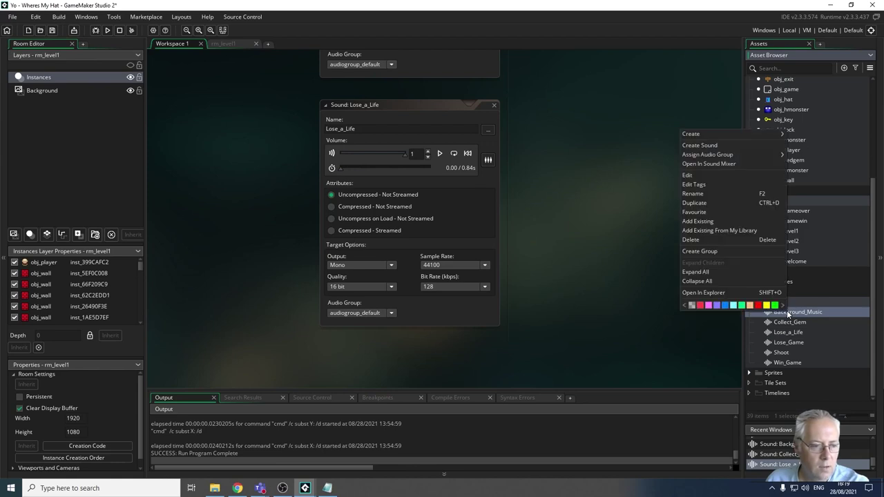
pyautogui.click(706, 193)
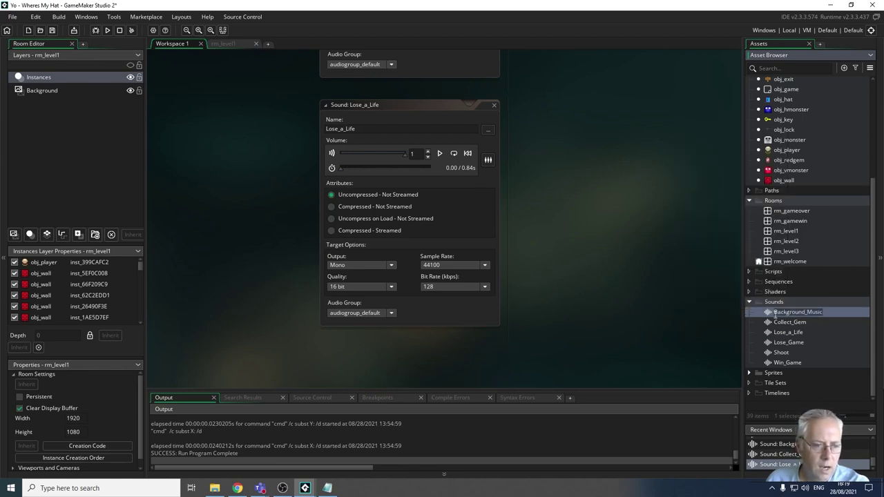
pyautogui.rightClick(793, 316)
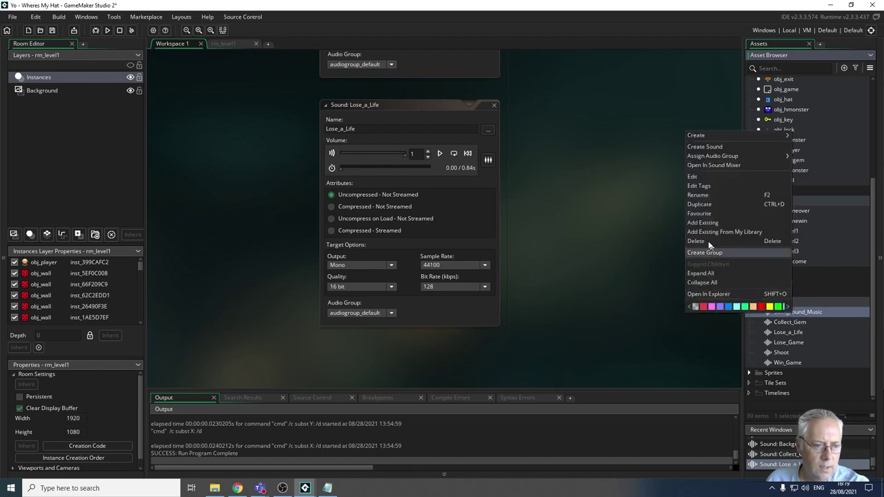
pyautogui.click(706, 196)
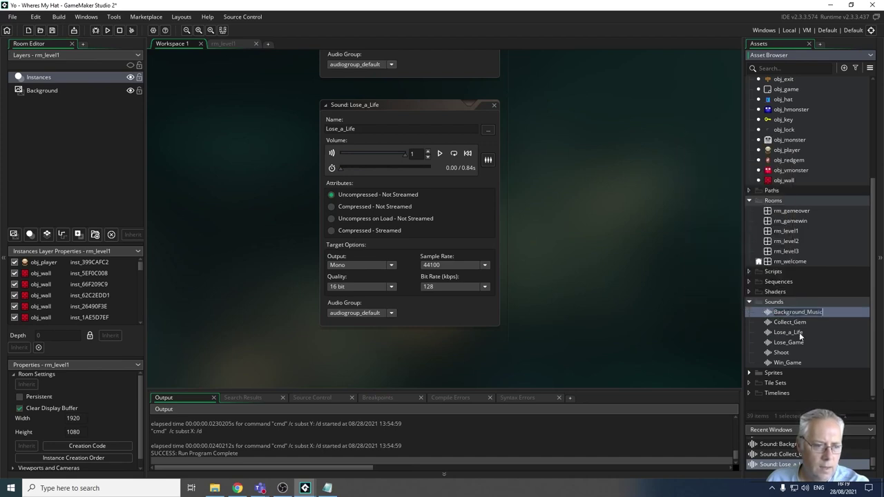
# Edit the Background_Music name to mus_music and confirm it.
pyautogui.moveTo(781, 314); pyautogui.dragTo(823, 312)
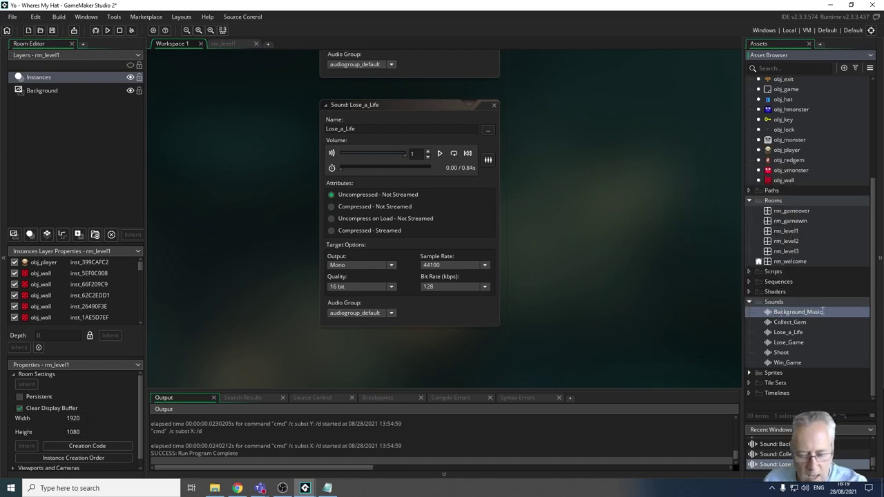
pyautogui.press('Home')
pyautogui.write('mus_')
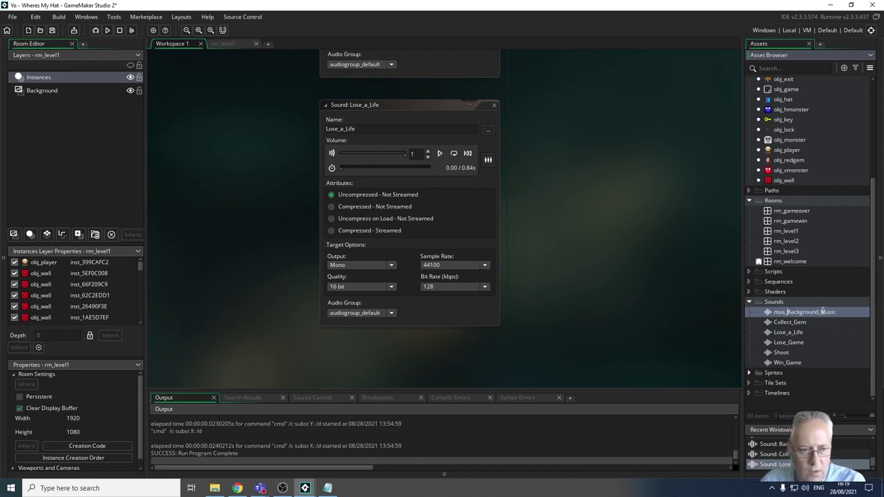
pyautogui.press('Delete')
pyautogui.press('Delete')
pyautogui.press('Delete')
pyautogui.press('Delete')
pyautogui.press('Delete')
pyautogui.press('Delete')
pyautogui.press('Delete')
pyautogui.press('Delete')
pyautogui.press('Delete')
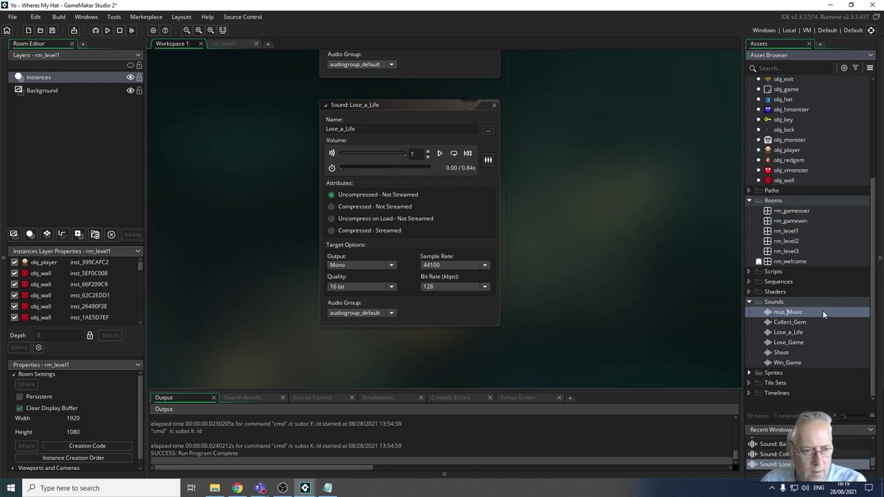
pyautogui.press('Delete')
pyautogui.press('BackSpace')
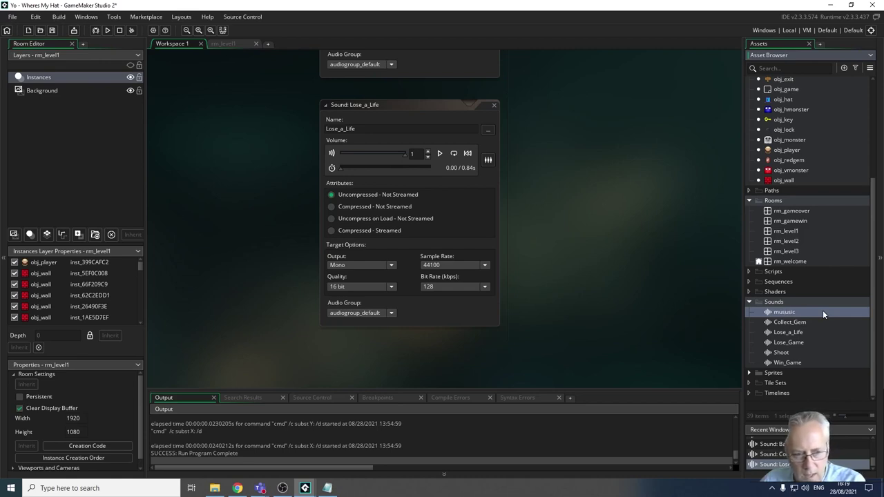
pyautogui.write('_m')
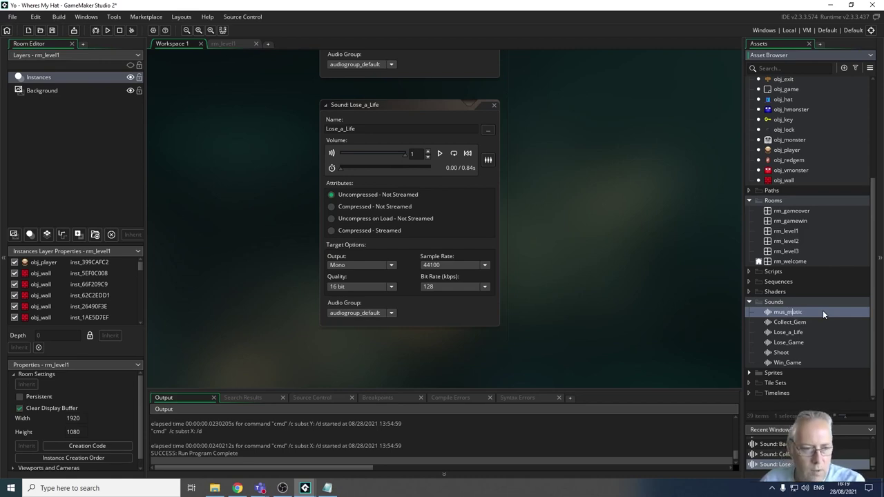
pyautogui.press('Return')
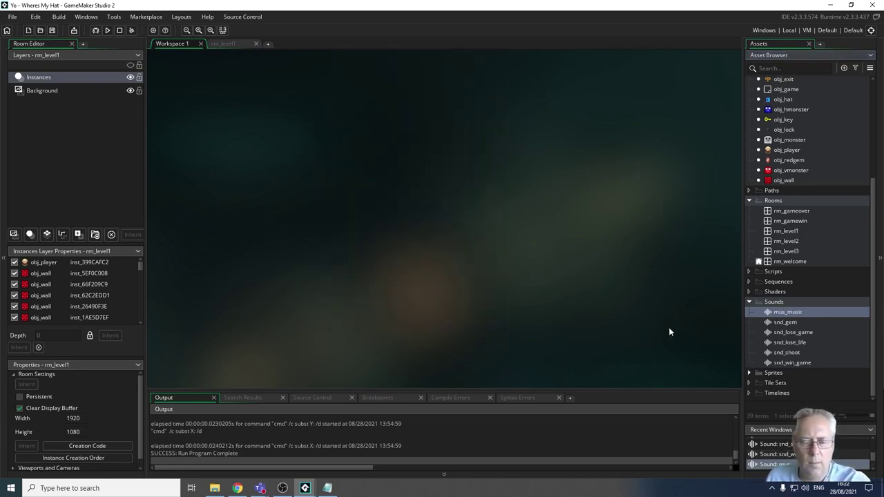
# Open and play mus_music, glance at the BeepBox tab, then minimize the browser.
pyautogui.doubleClick(781, 316)
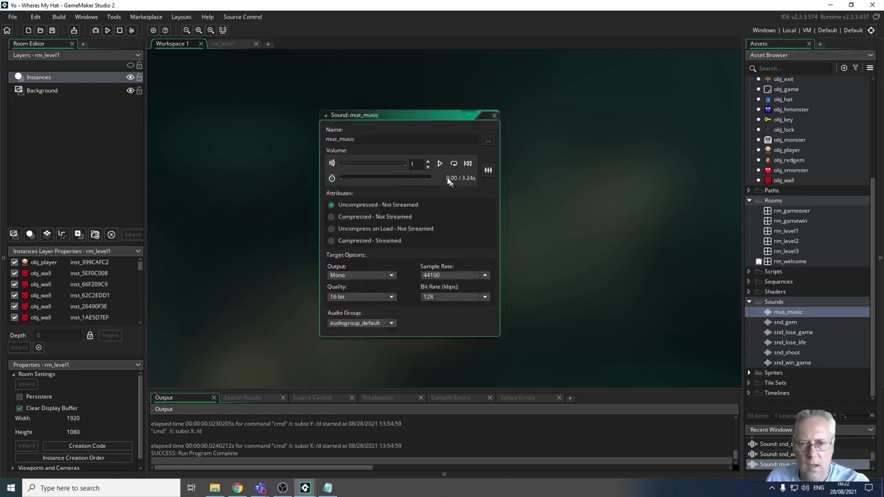
pyautogui.click(439, 163)
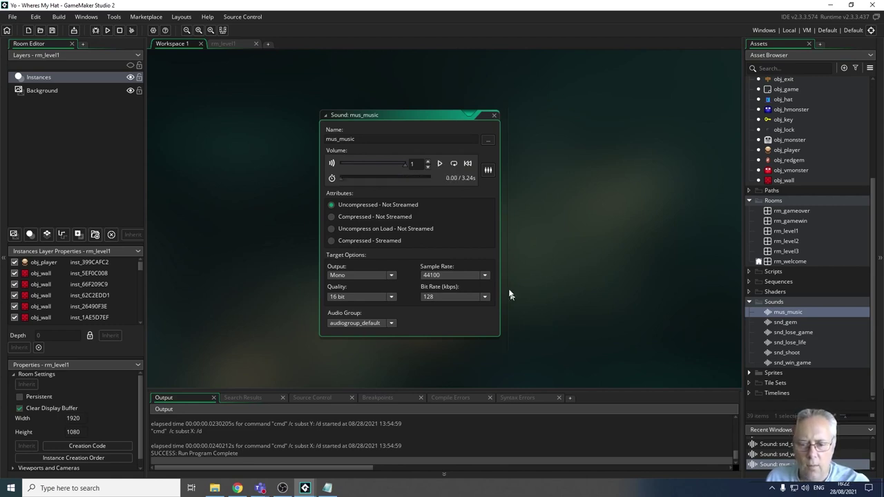
pyautogui.click(242, 489)
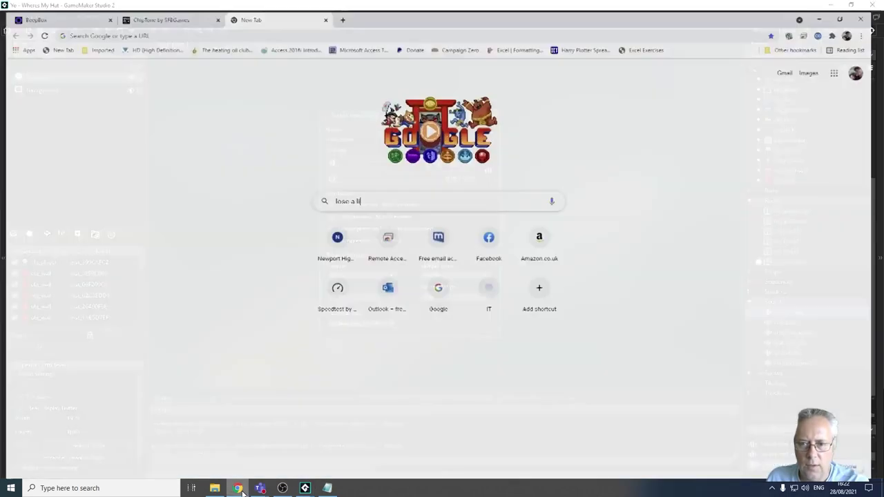
pyautogui.click(64, 9)
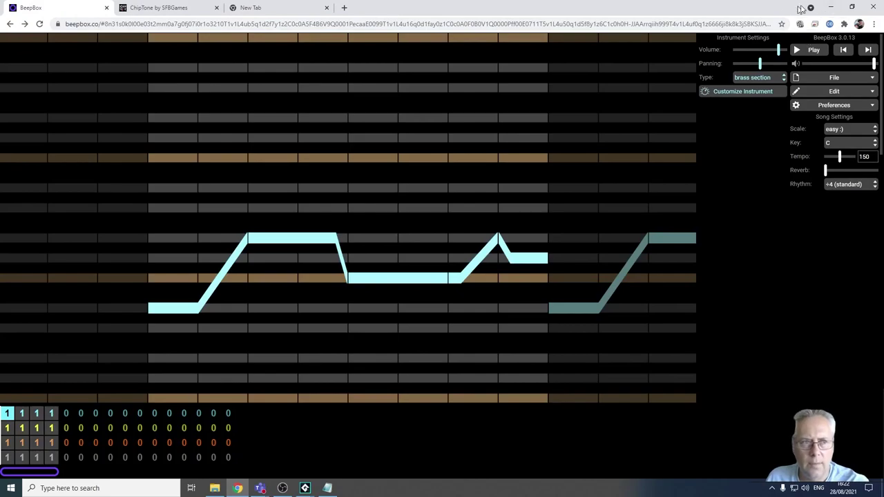
pyautogui.click(829, 9)
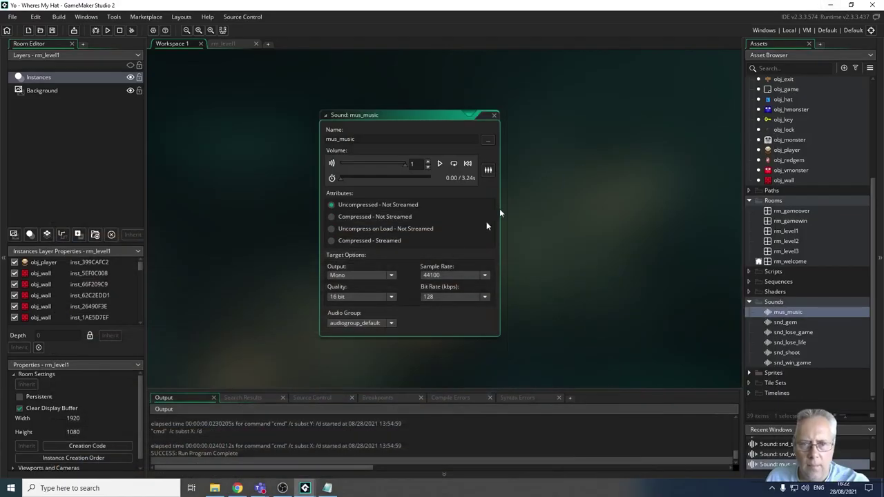
# Open and play the snd_lose_game and snd_lose_life sounds.
pyautogui.doubleClick(792, 334)
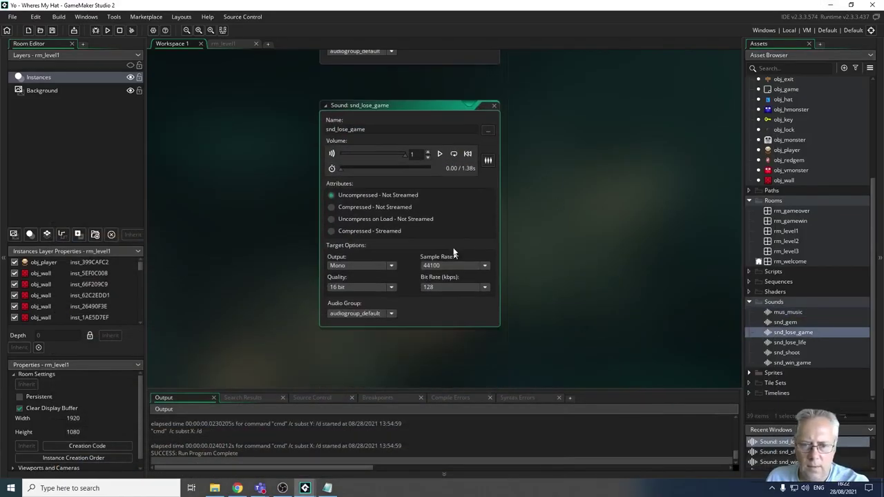
pyautogui.click(439, 153)
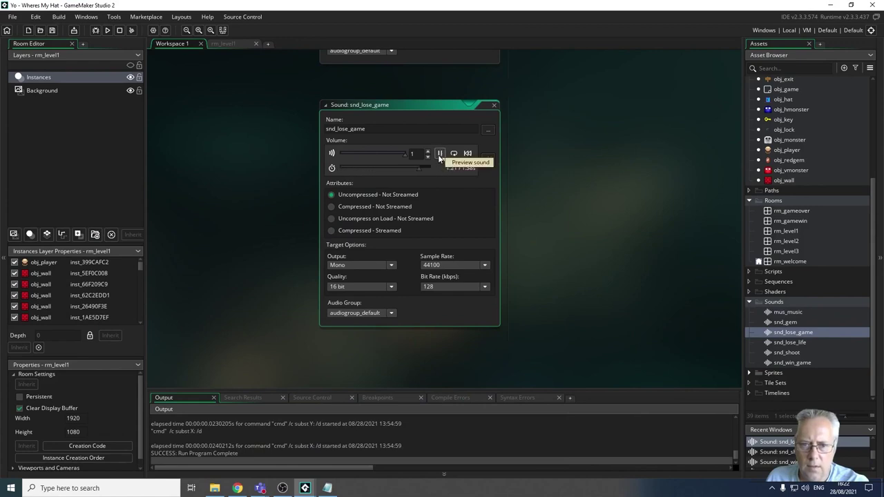
pyautogui.doubleClick(788, 343)
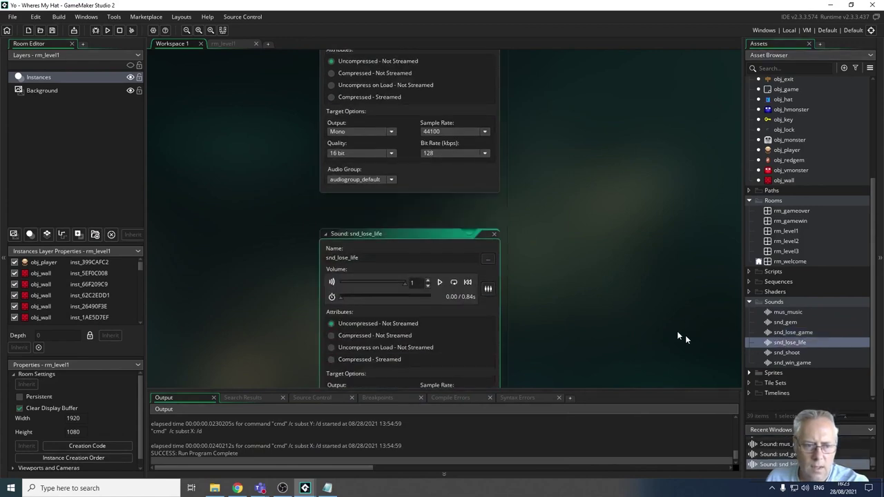
pyautogui.click(439, 153)
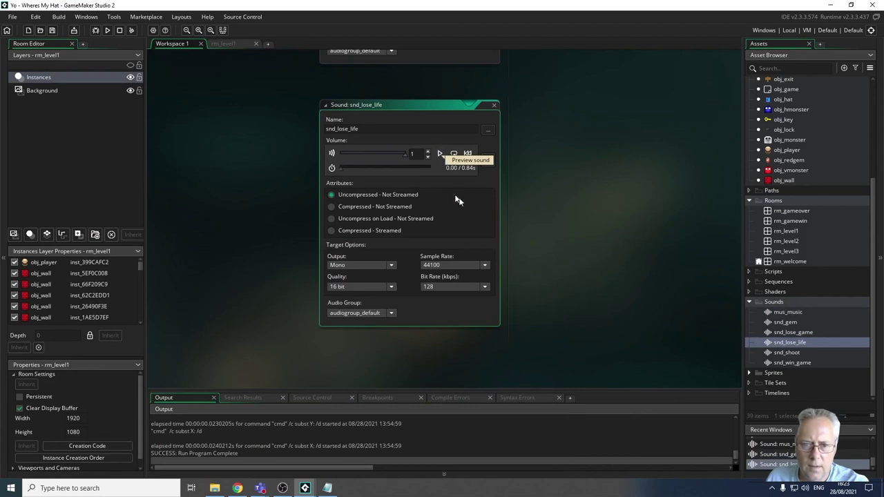
# Close the mus_music, snd_lose_game and snd_lose_life sound editors.
pyautogui.scroll(8, 625, 237)
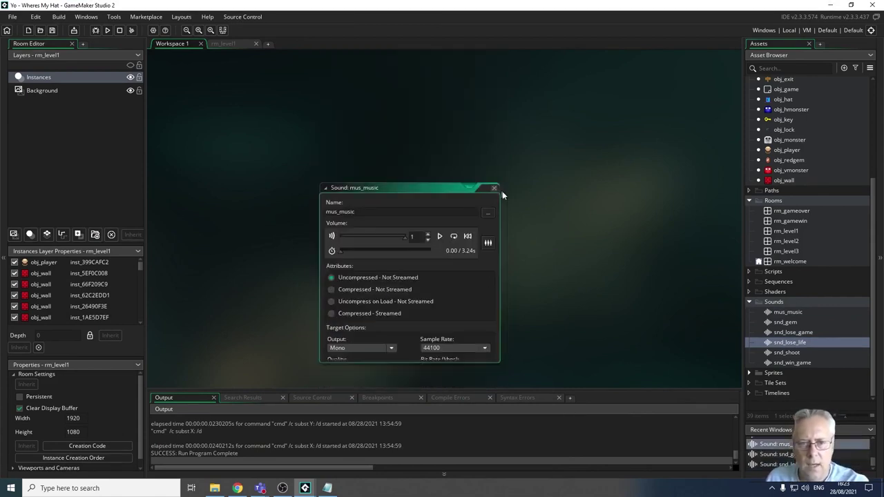
pyautogui.click(495, 185)
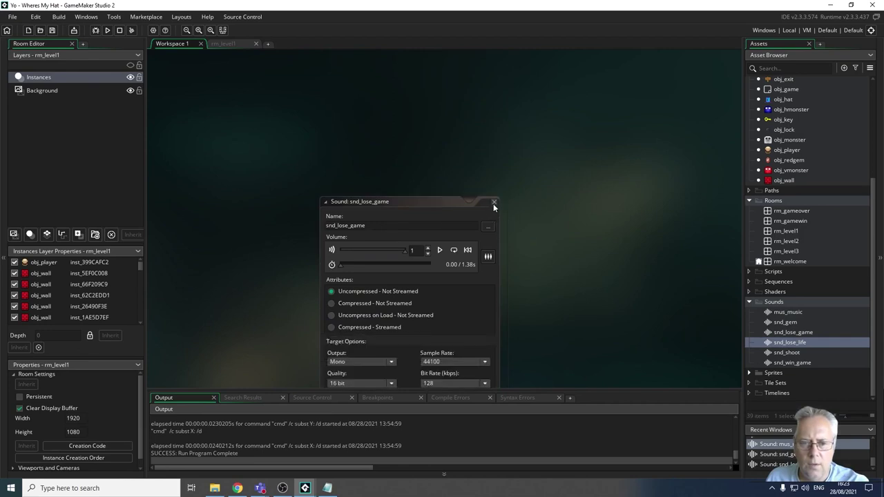
pyautogui.click(494, 201)
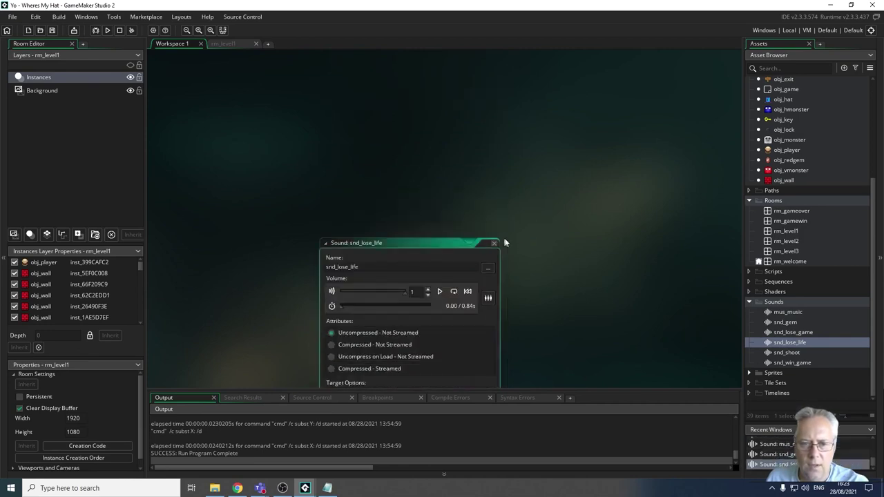
pyautogui.click(492, 244)
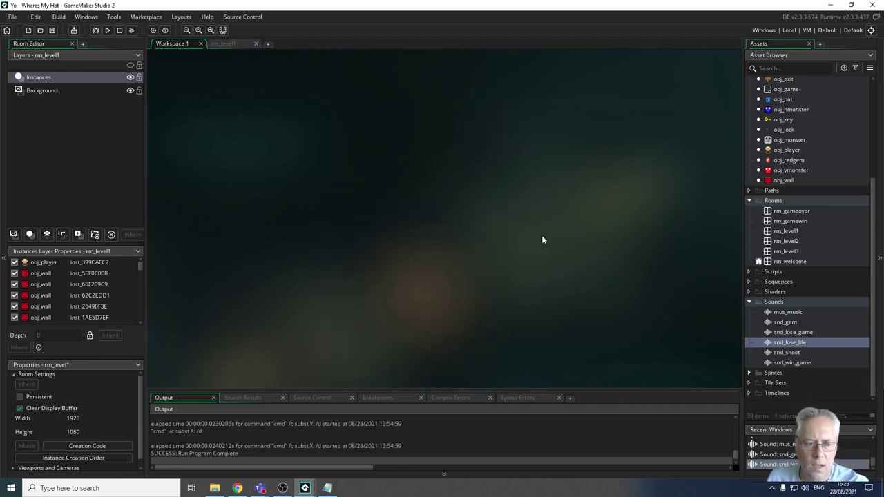